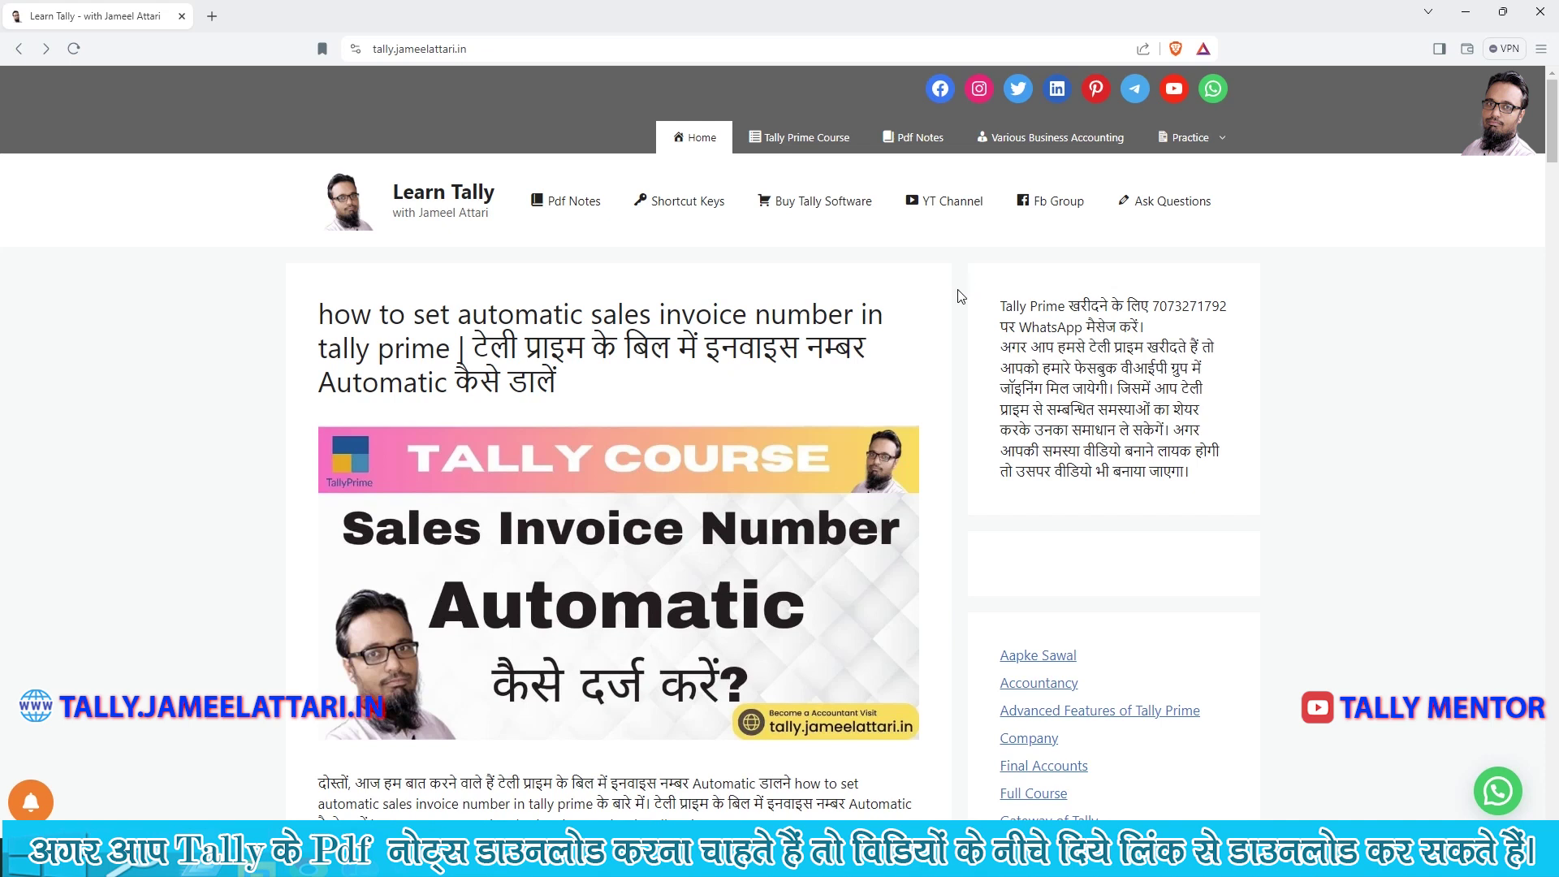
Open the Hospital Accounting in Tally article from the business accounting list and jump to its Income Journal Entry section
{"action": "left_click", "coordinate": [1068, 141]}
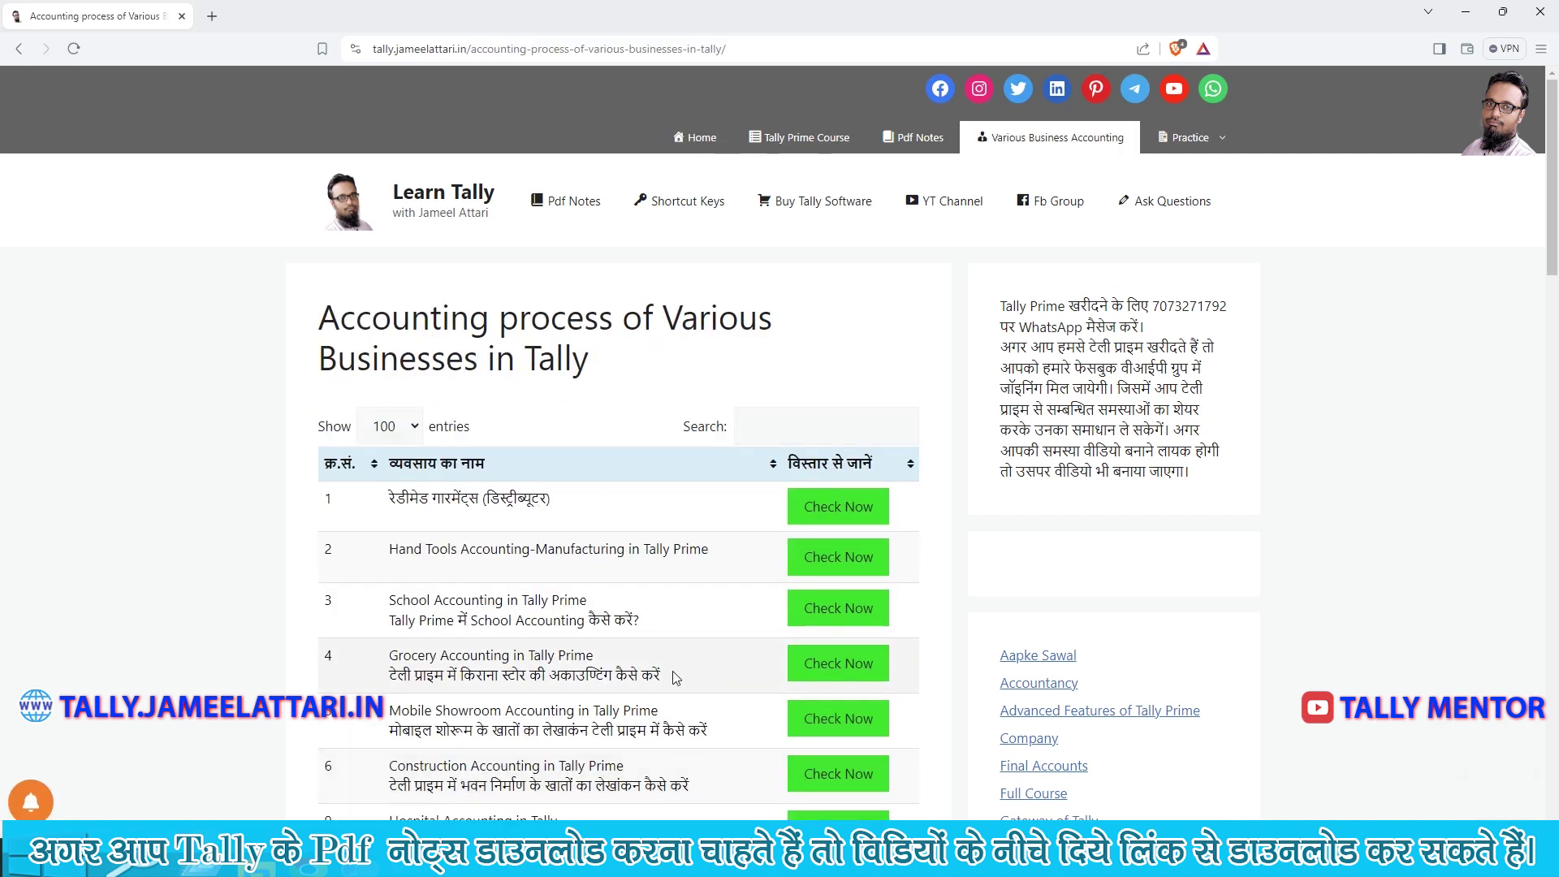
{"action": "scroll", "coordinate": [585, 676], "scroll_direction": "down", "scroll_amount": 4}
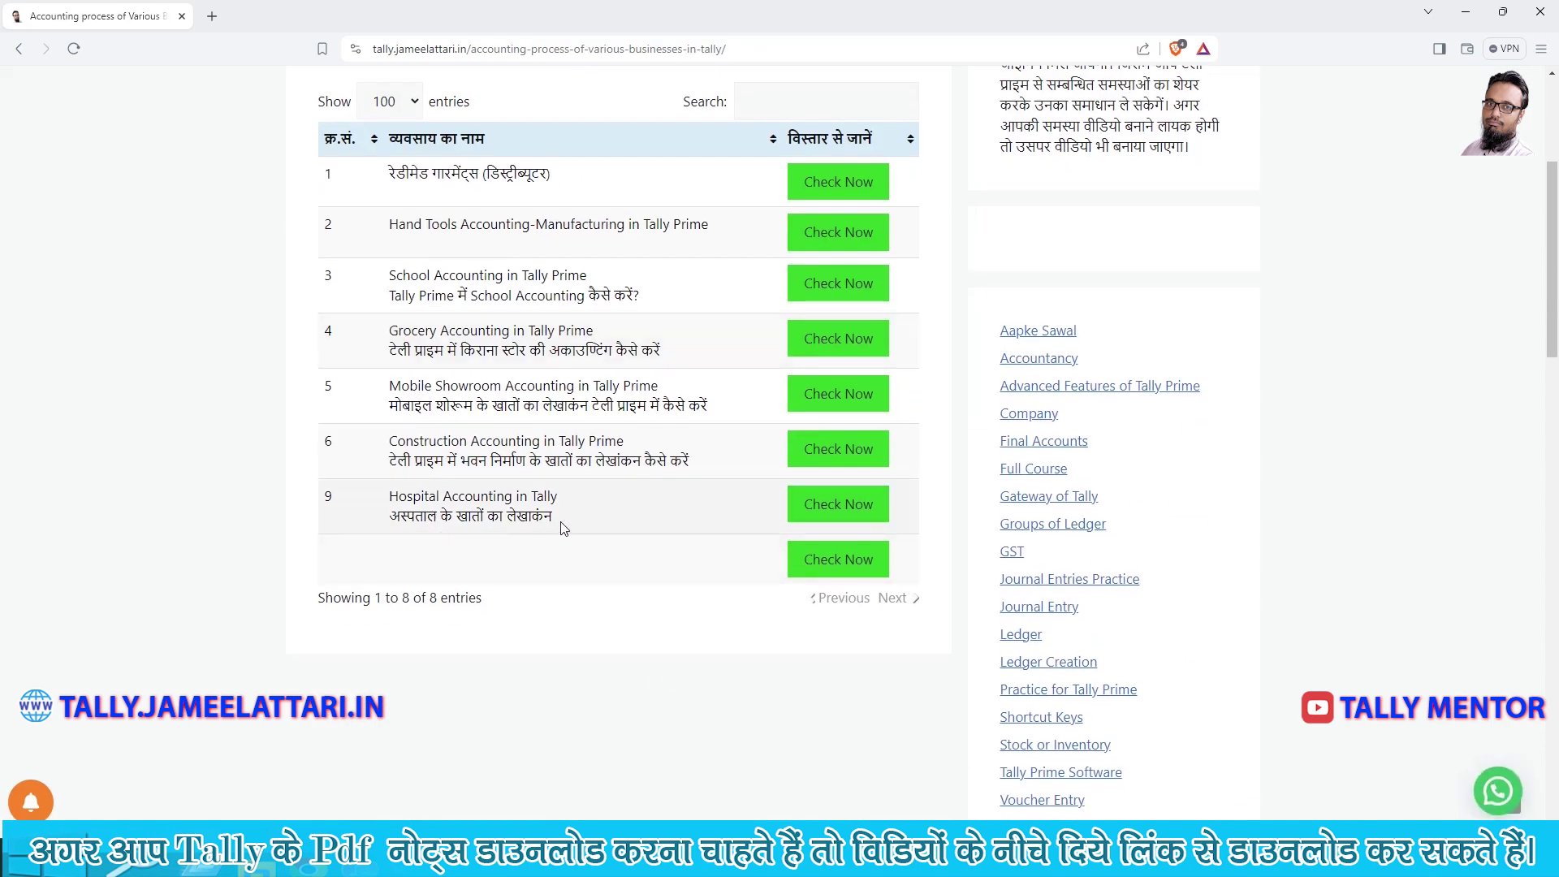
{"action": "left_click", "coordinate": [844, 506]}
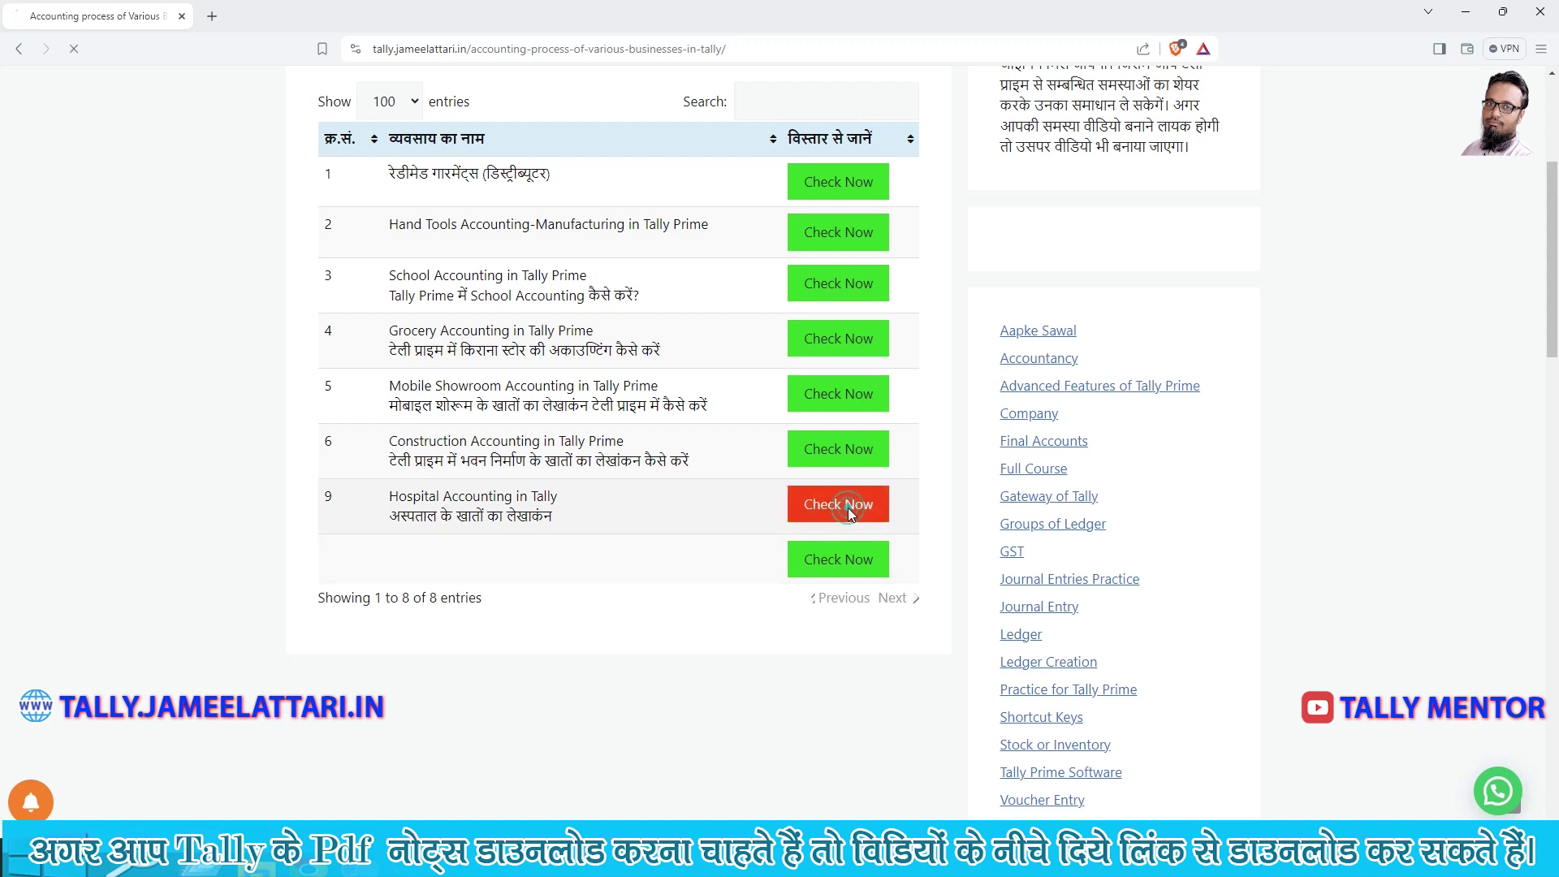
{"action": "scroll", "coordinate": [884, 595], "scroll_direction": "down", "scroll_amount": 3}
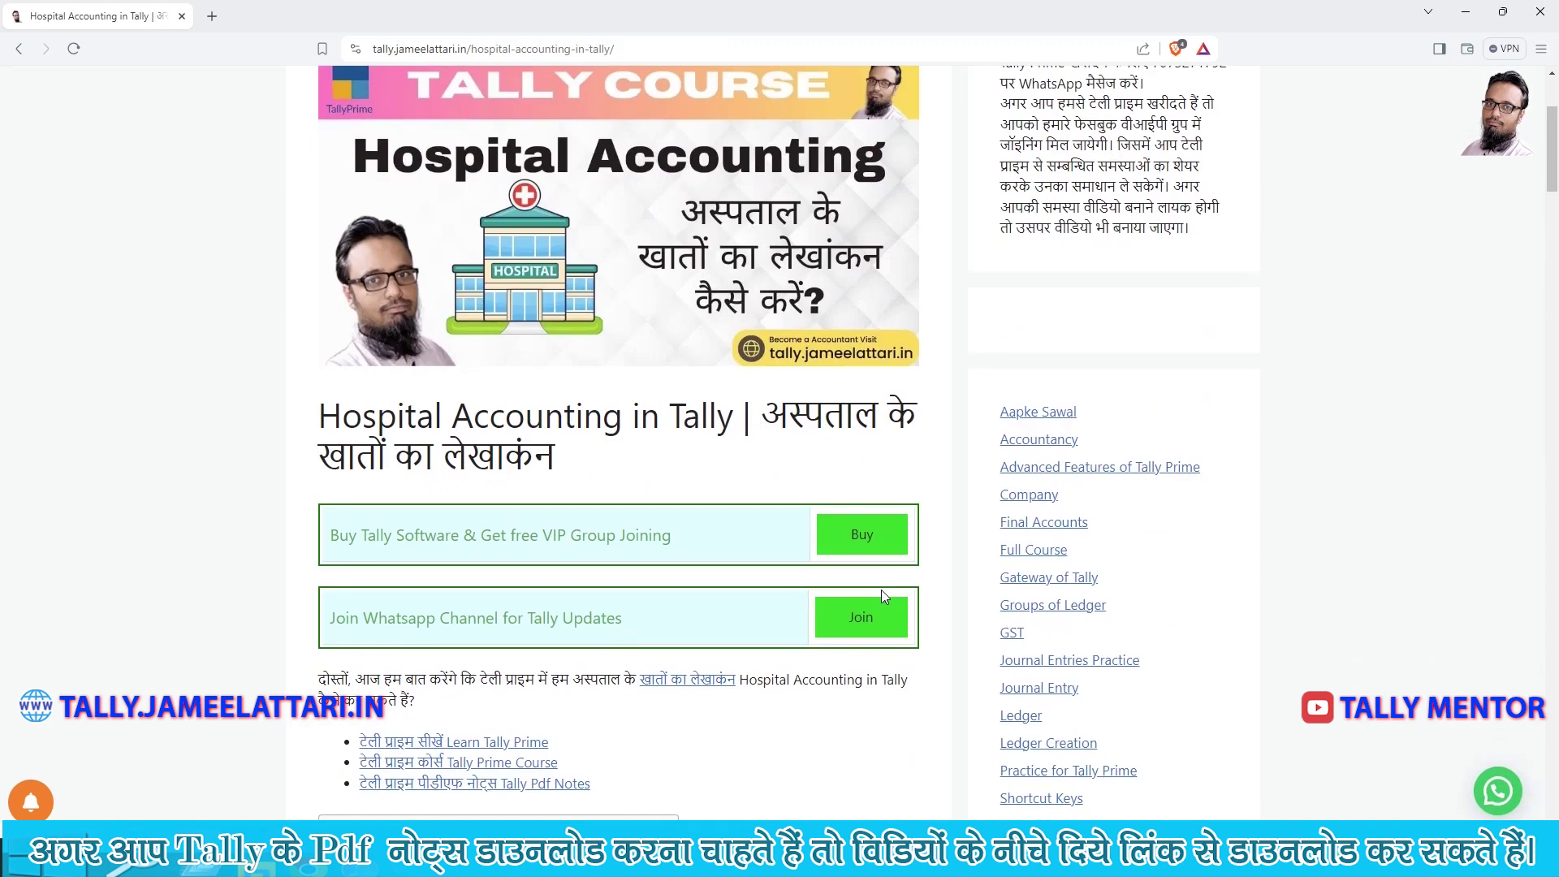
{"action": "scroll", "coordinate": [755, 656], "scroll_direction": "down", "scroll_amount": 5}
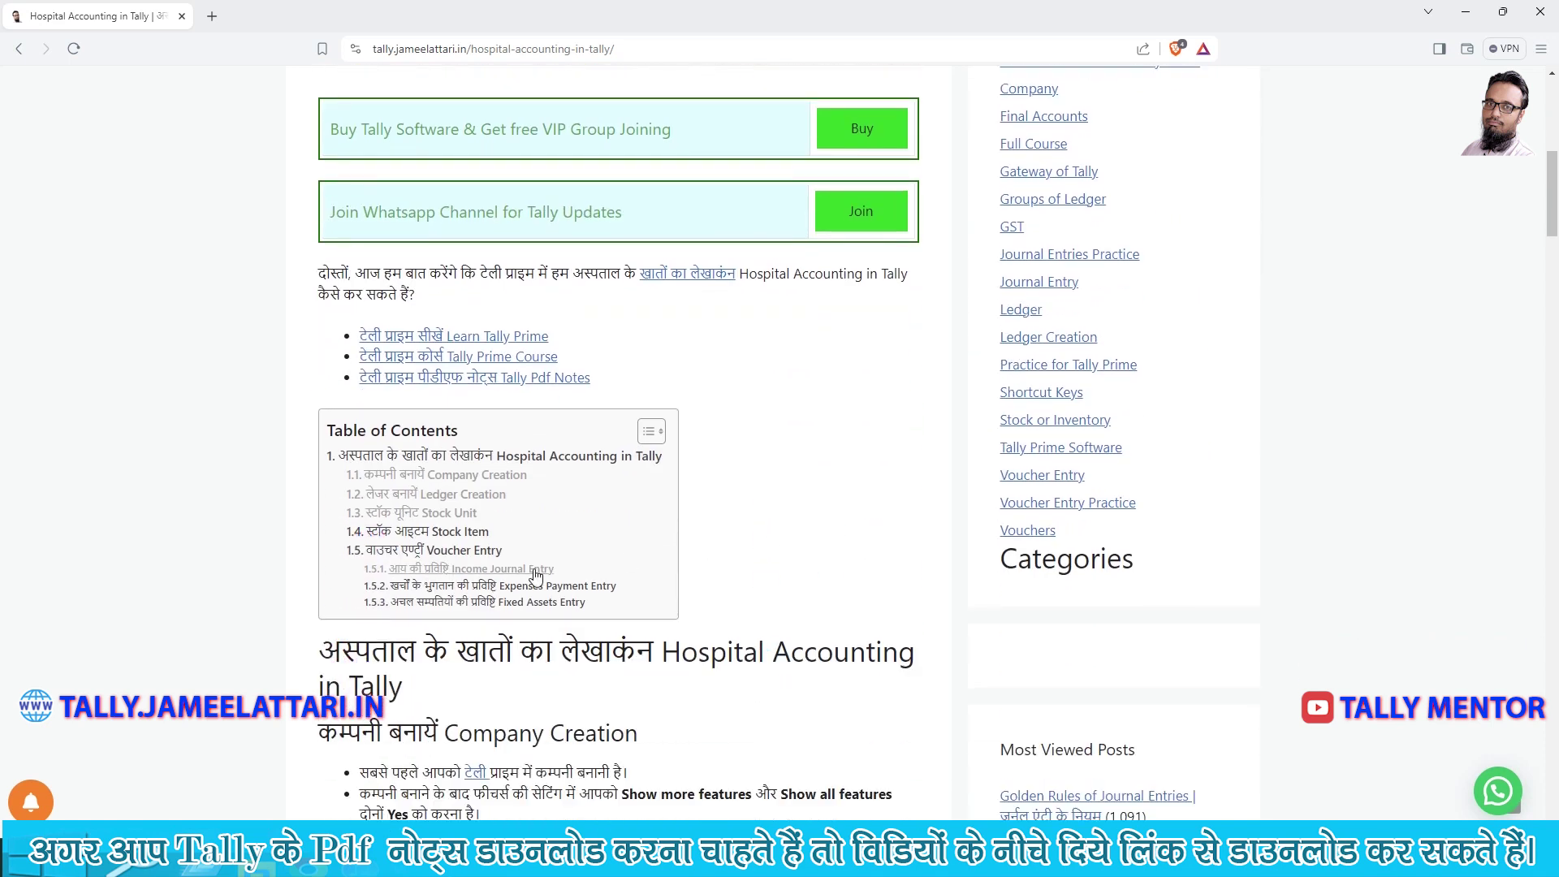
{"action": "left_click", "coordinate": [529, 572]}
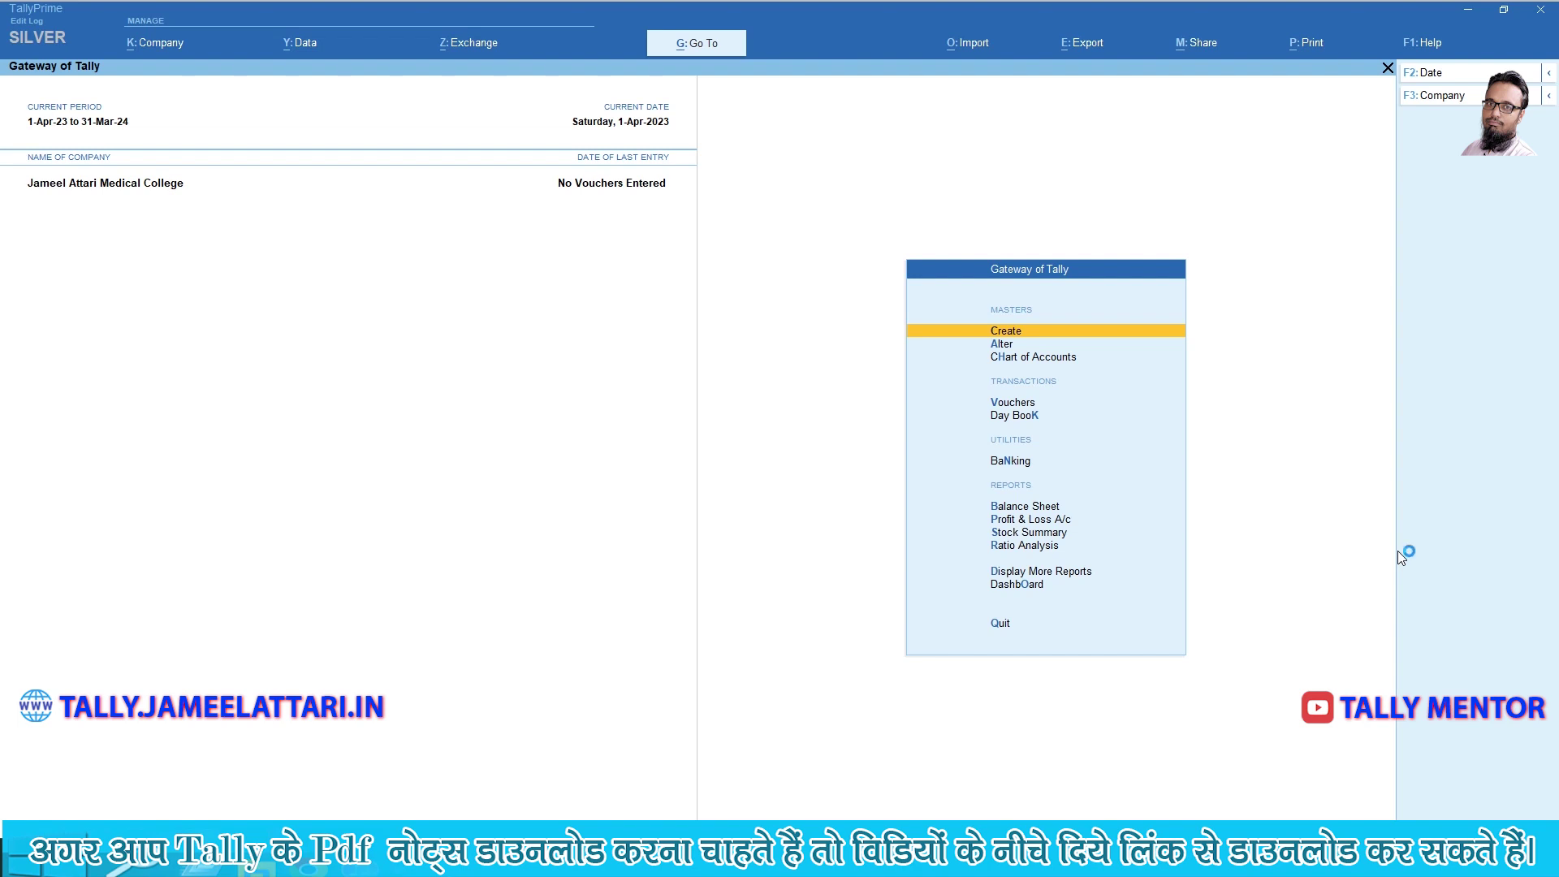
Switch to TallyPrime and open a new receipt voucher dated 5-Apr-23
{"action": "key", "text": "Down"}
{"action": "key", "text": "Down"}
{"action": "key", "text": "Down"}
{"action": "key", "text": "Return"}
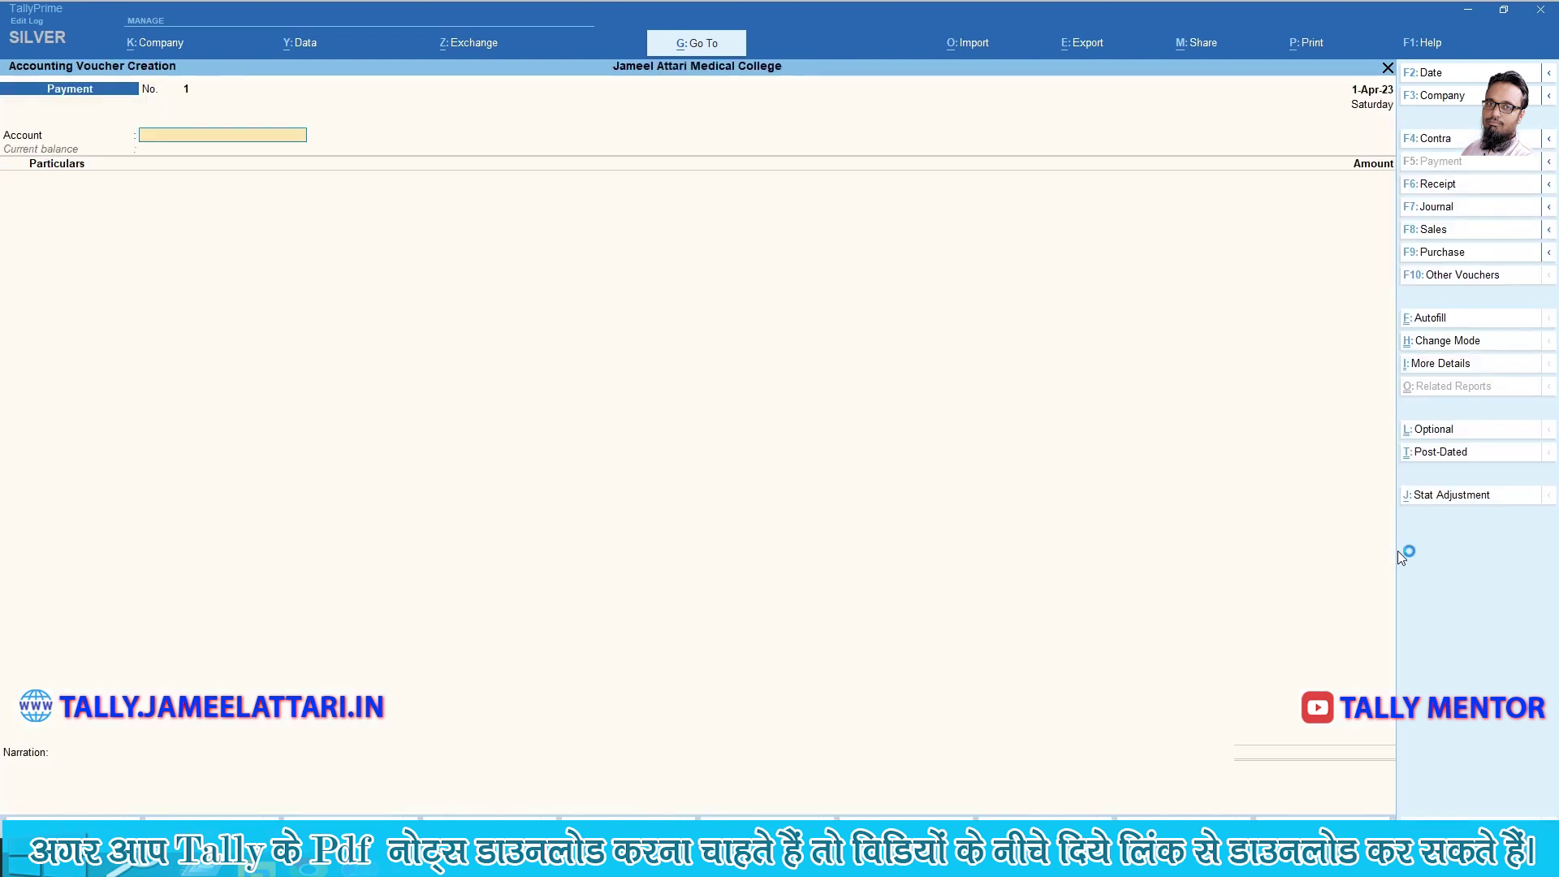
{"action": "left_click", "coordinate": [1464, 185]}
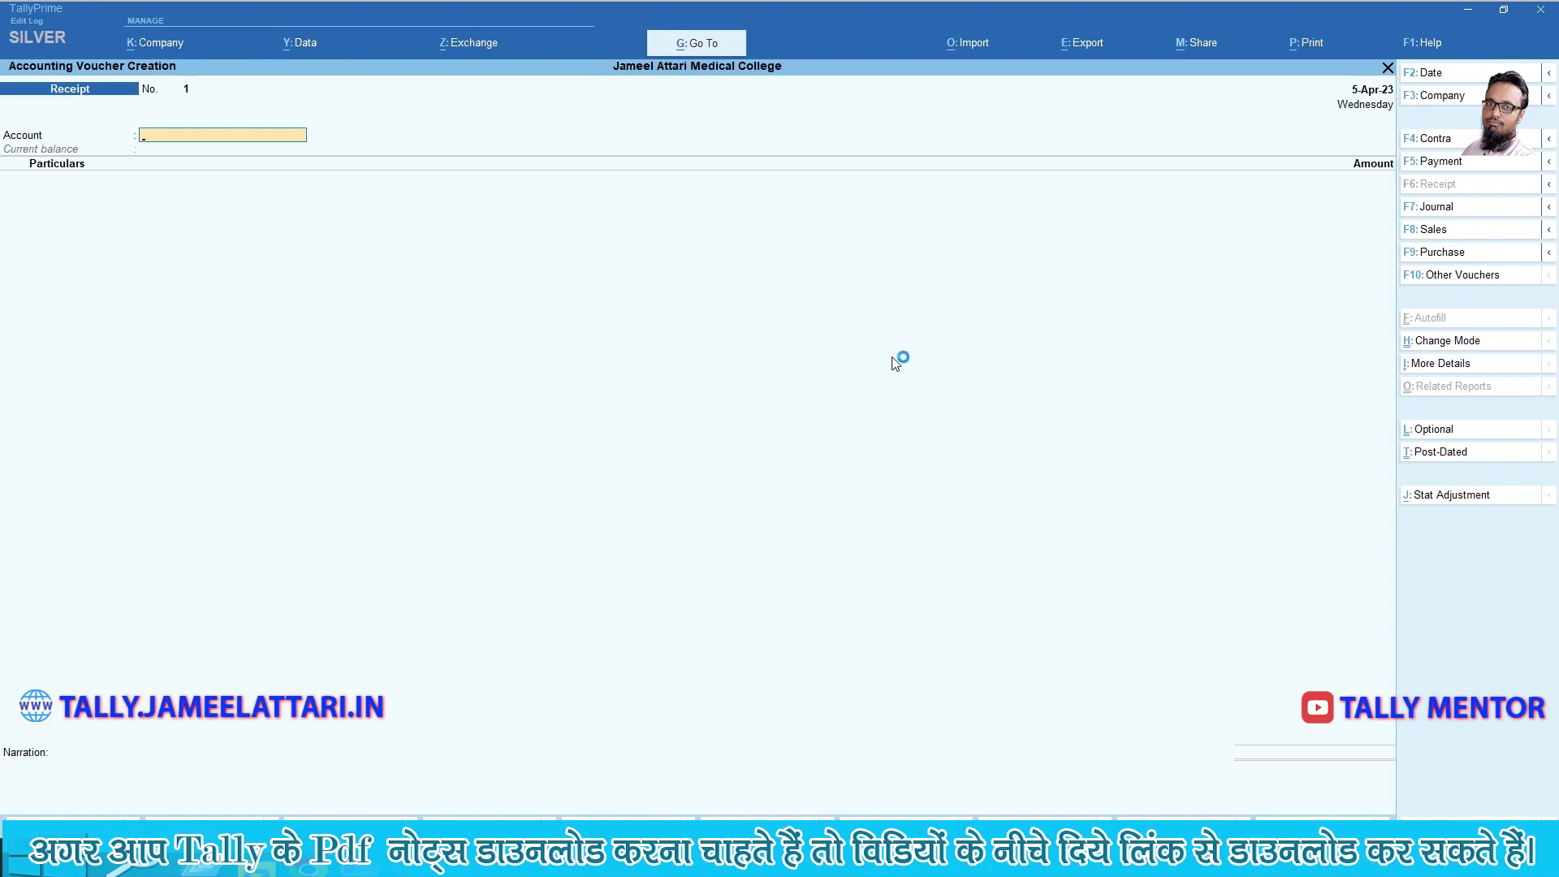
Check the first income entry in the browser article, then choose Cash as the receipt account and Consultancy Charges as the particulars
{"action": "key", "text": "alt+Tab"}
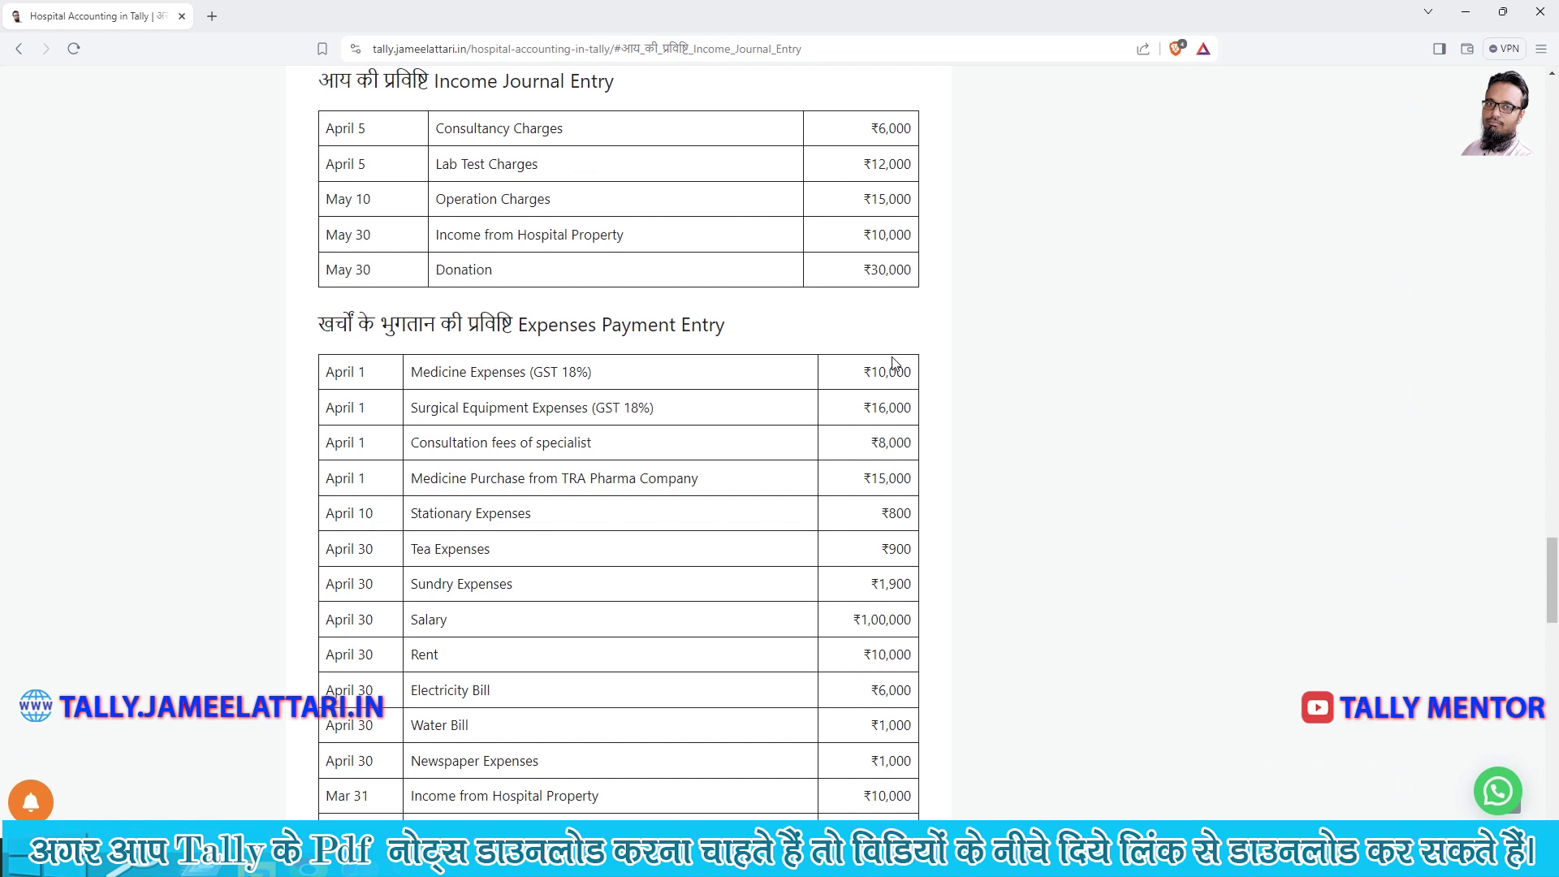
{"action": "key", "text": "alt+Tab"}
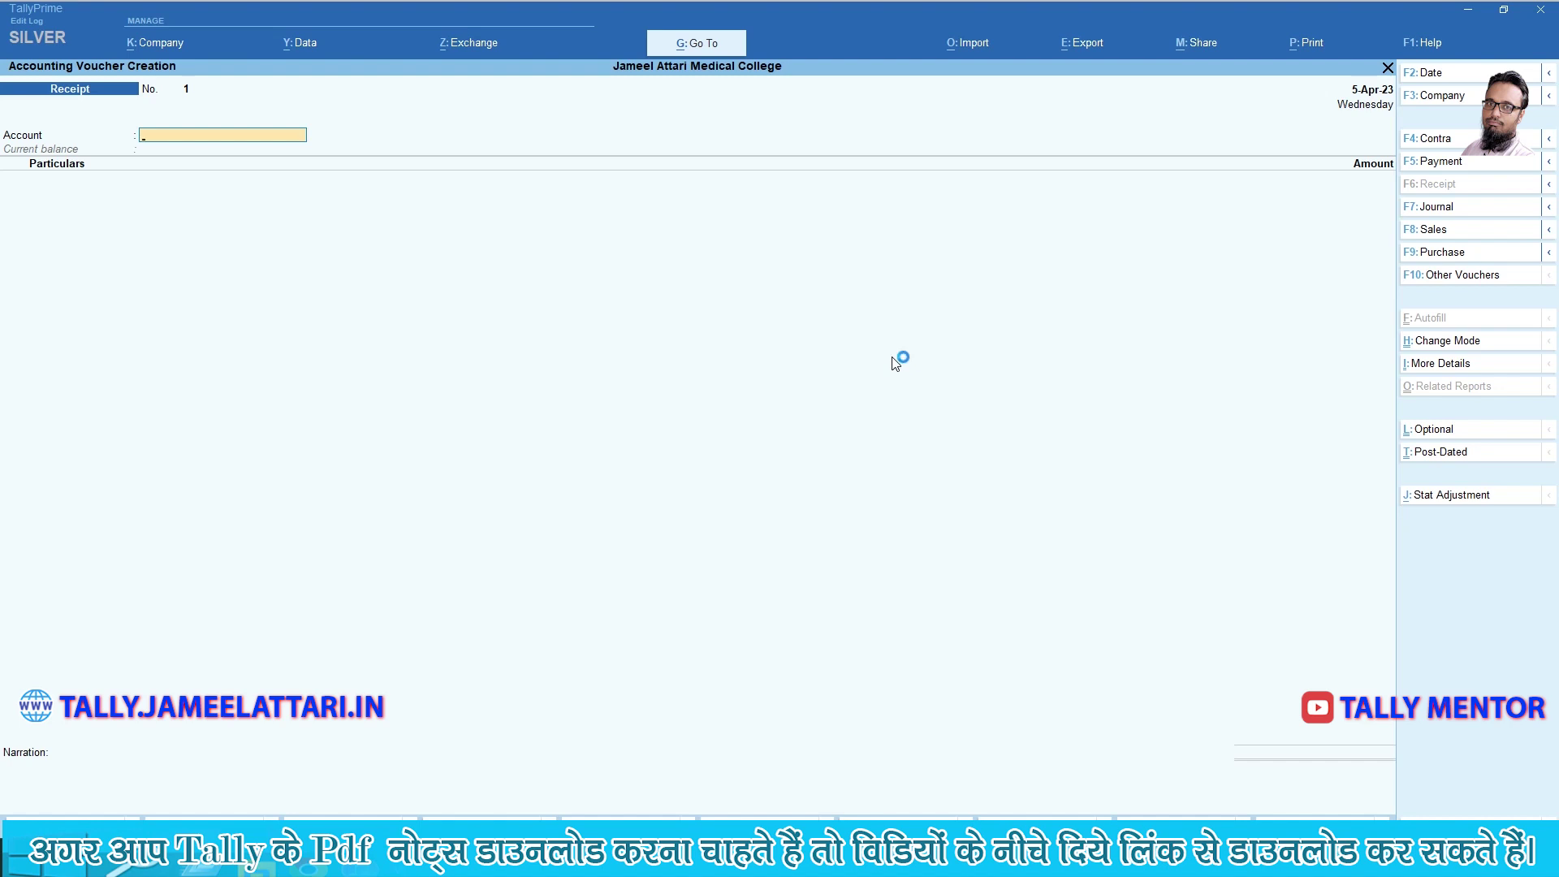
{"action": "type", "text": "ca"}
{"action": "key", "text": "Return"}
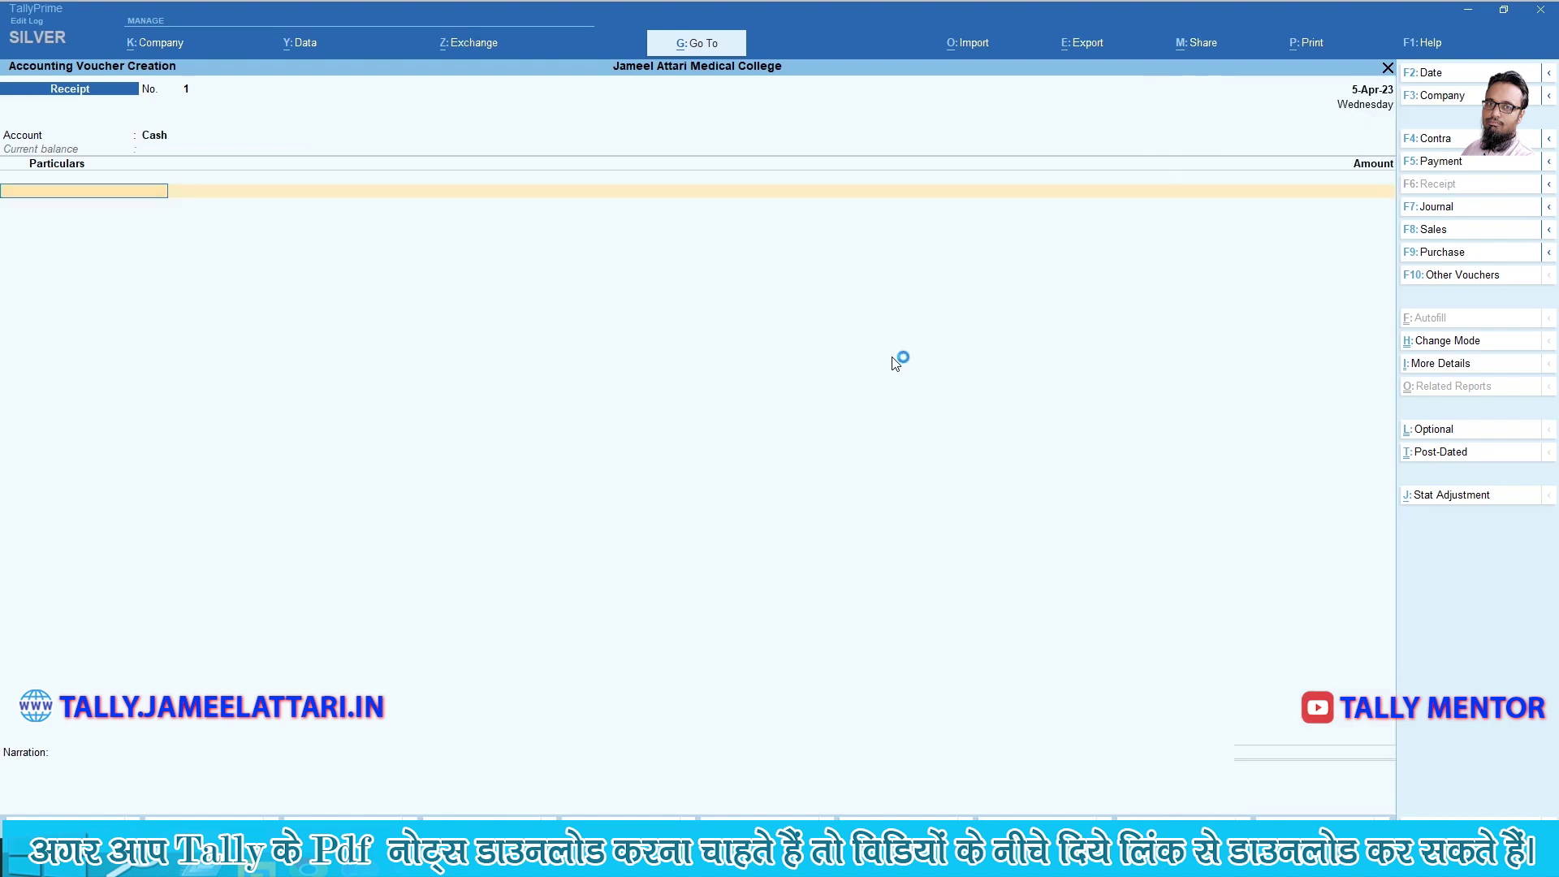
{"action": "type", "text": "co"}
{"action": "key", "text": "Down"}
{"action": "key", "text": "Down"}
{"action": "key", "text": "Return"}
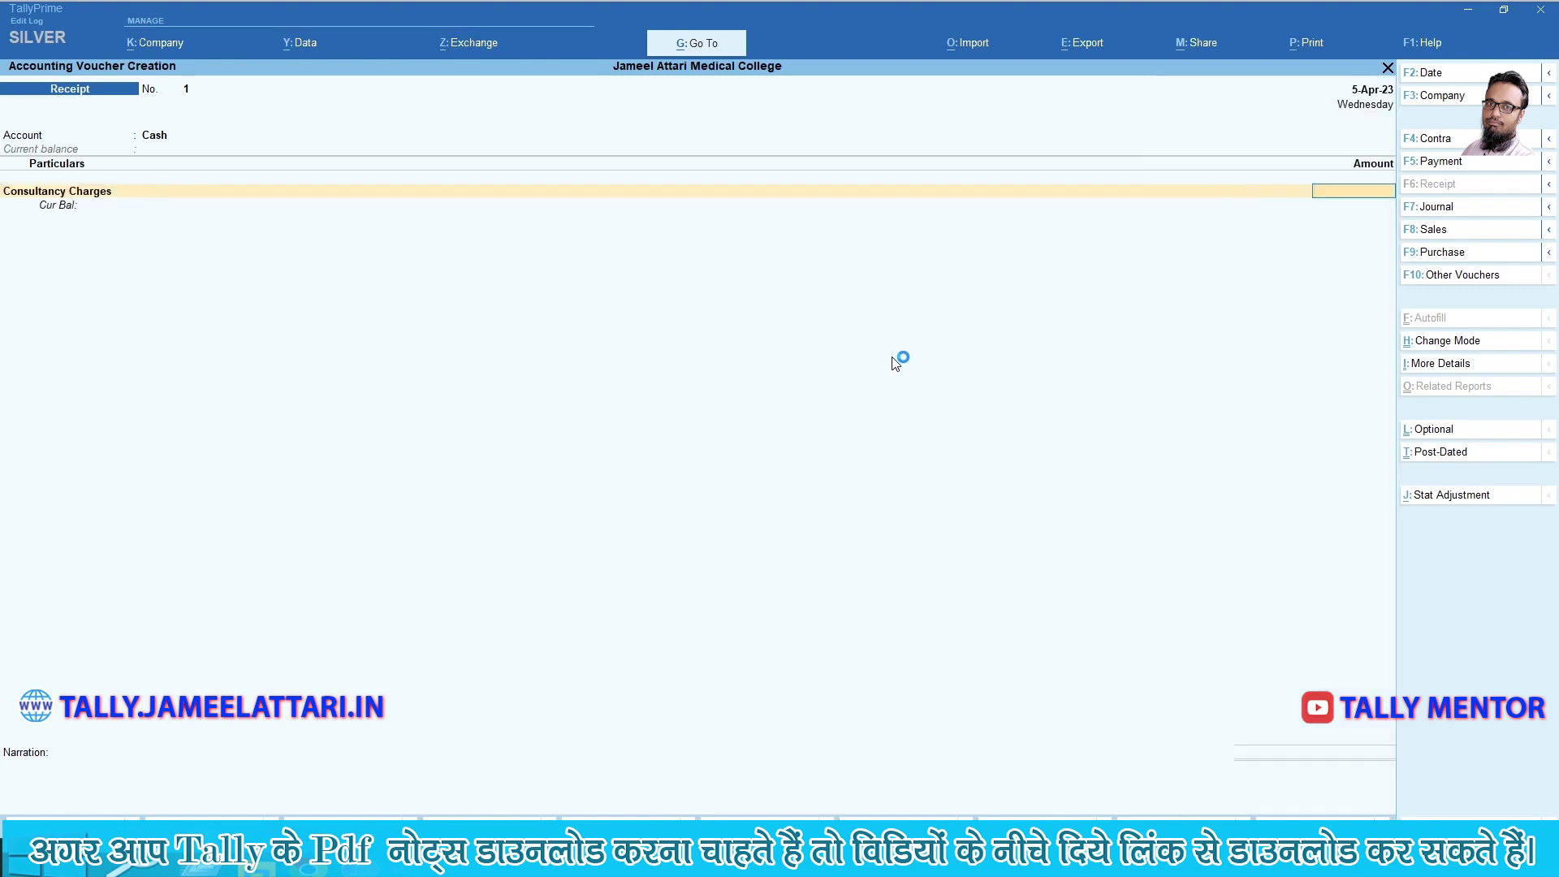
Enter 6,000 for Consultancy Charges and save the receipt voucher without a narration
{"action": "type", "text": "6000"}
{"action": "key", "text": "Return"}
{"action": "key", "text": "Return"}
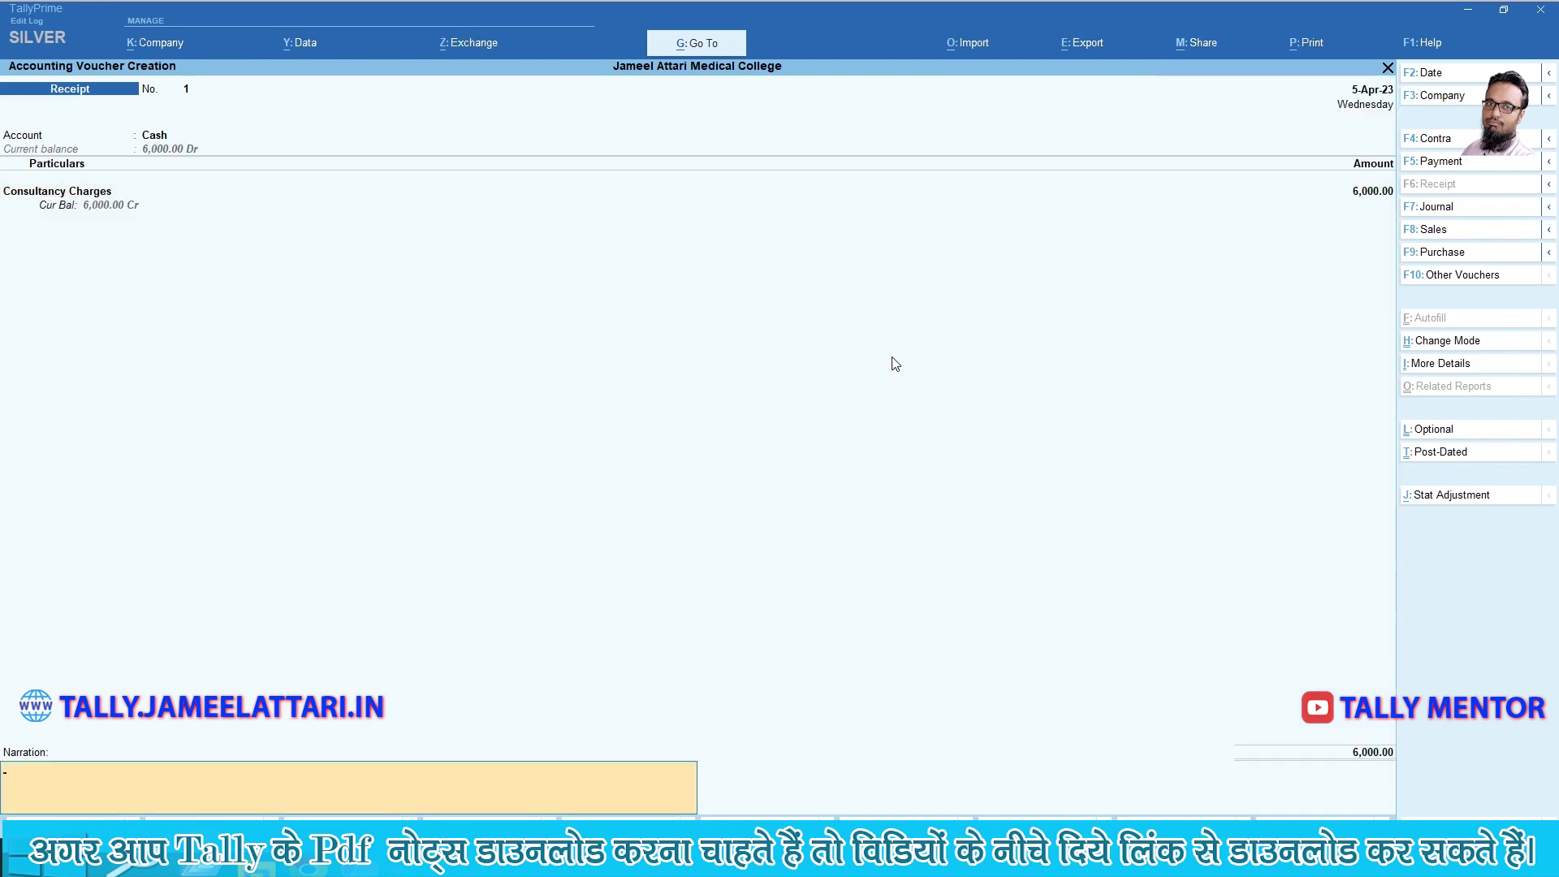
{"action": "key", "text": "Return"}
{"action": "key", "text": "Return"}
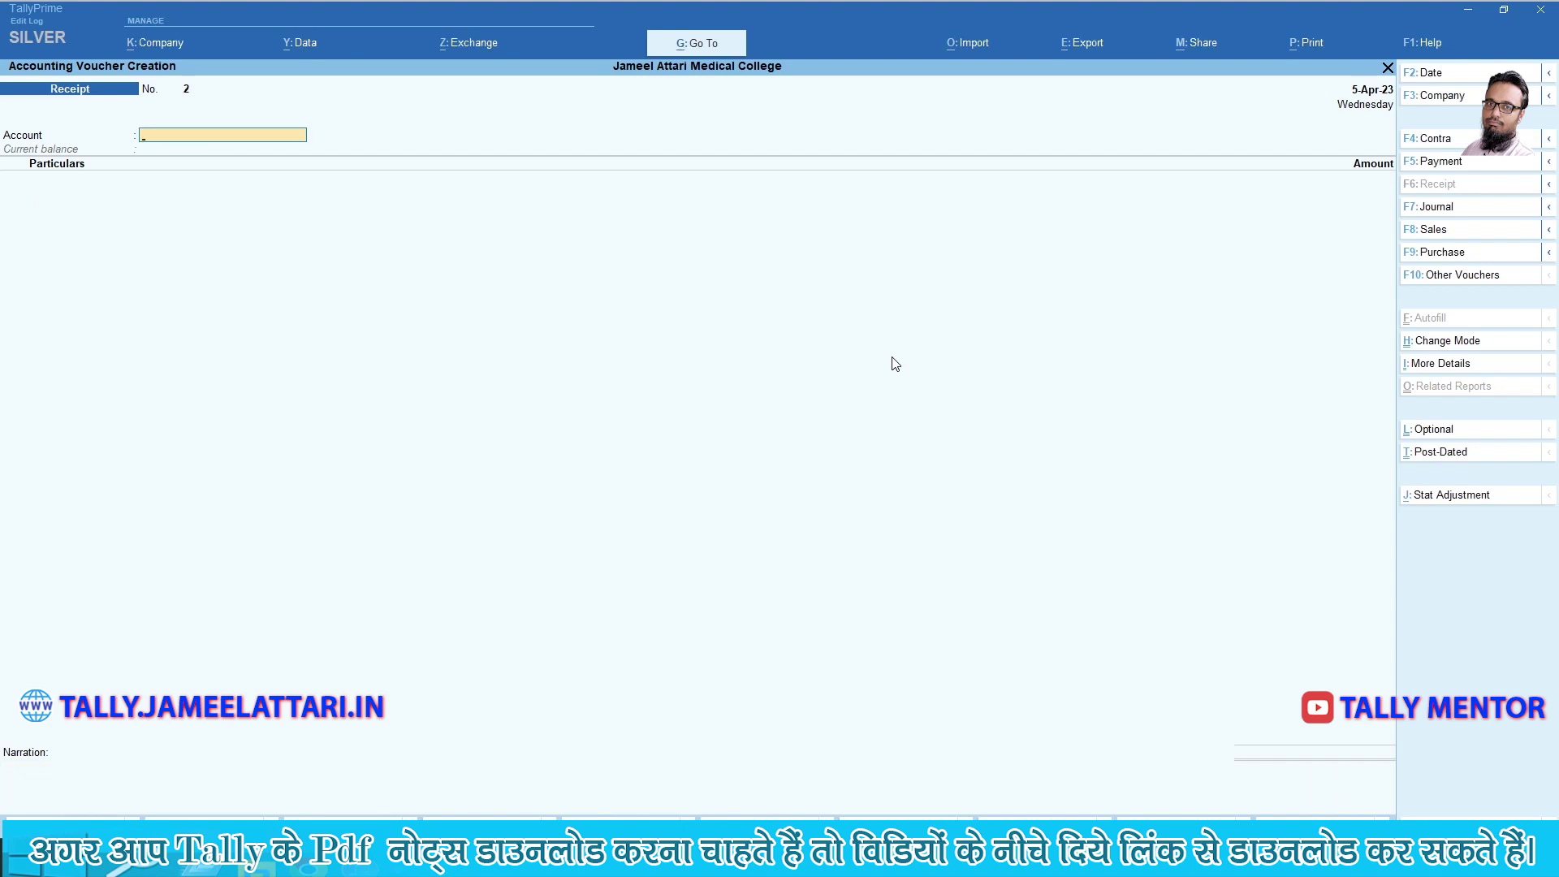
Look up the second income entry in the browser article and set the new receipt's account to Cash and particulars to Lab Test Charges
{"action": "key", "text": "alt+Tab"}
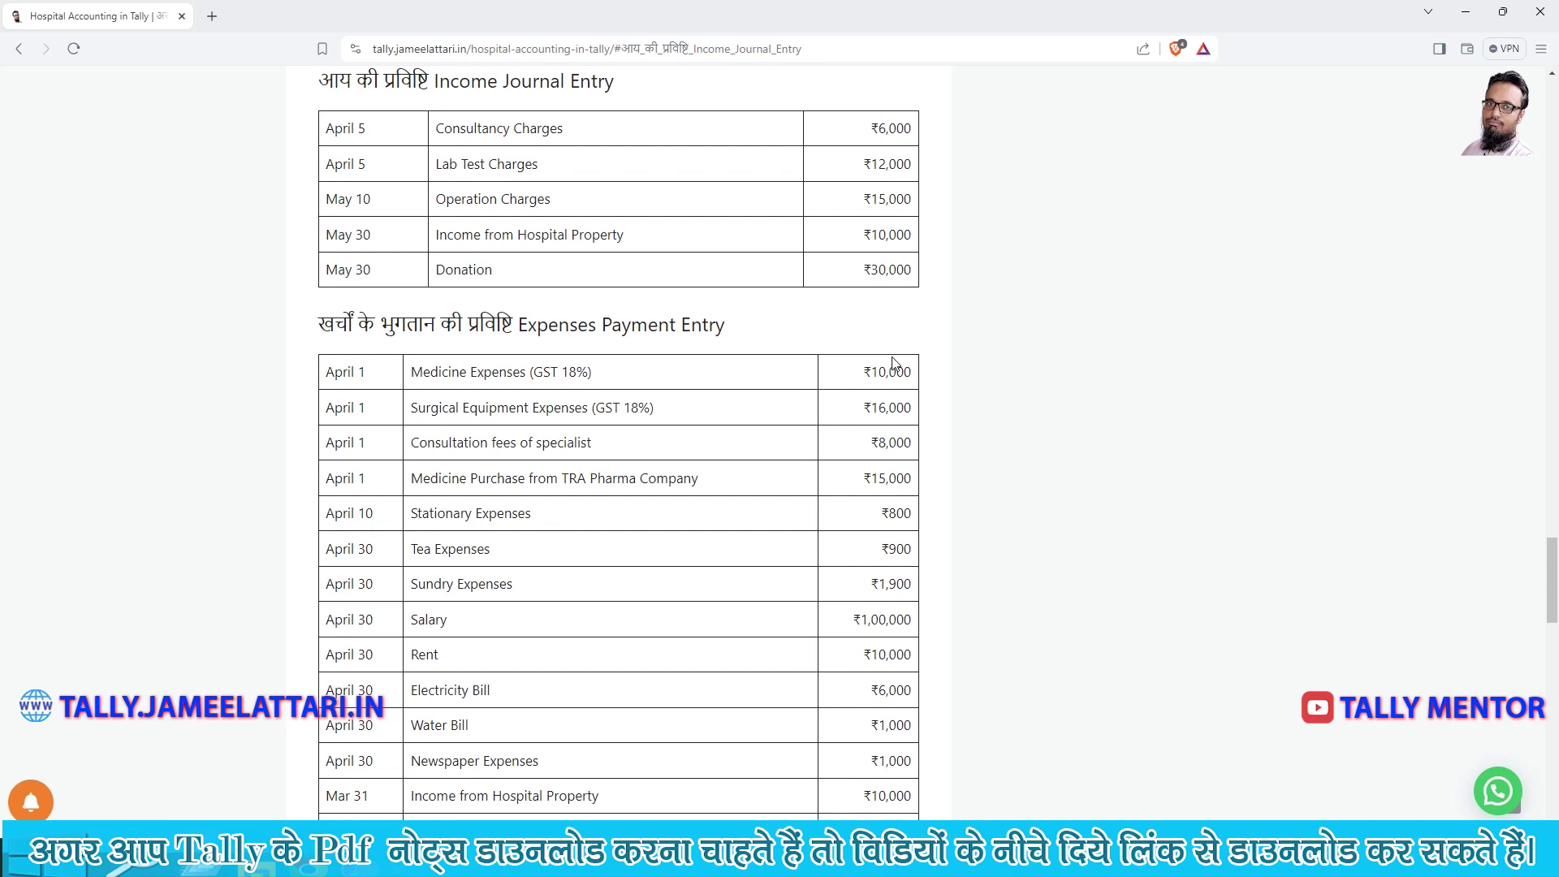
{"action": "key", "text": "alt+Tab"}
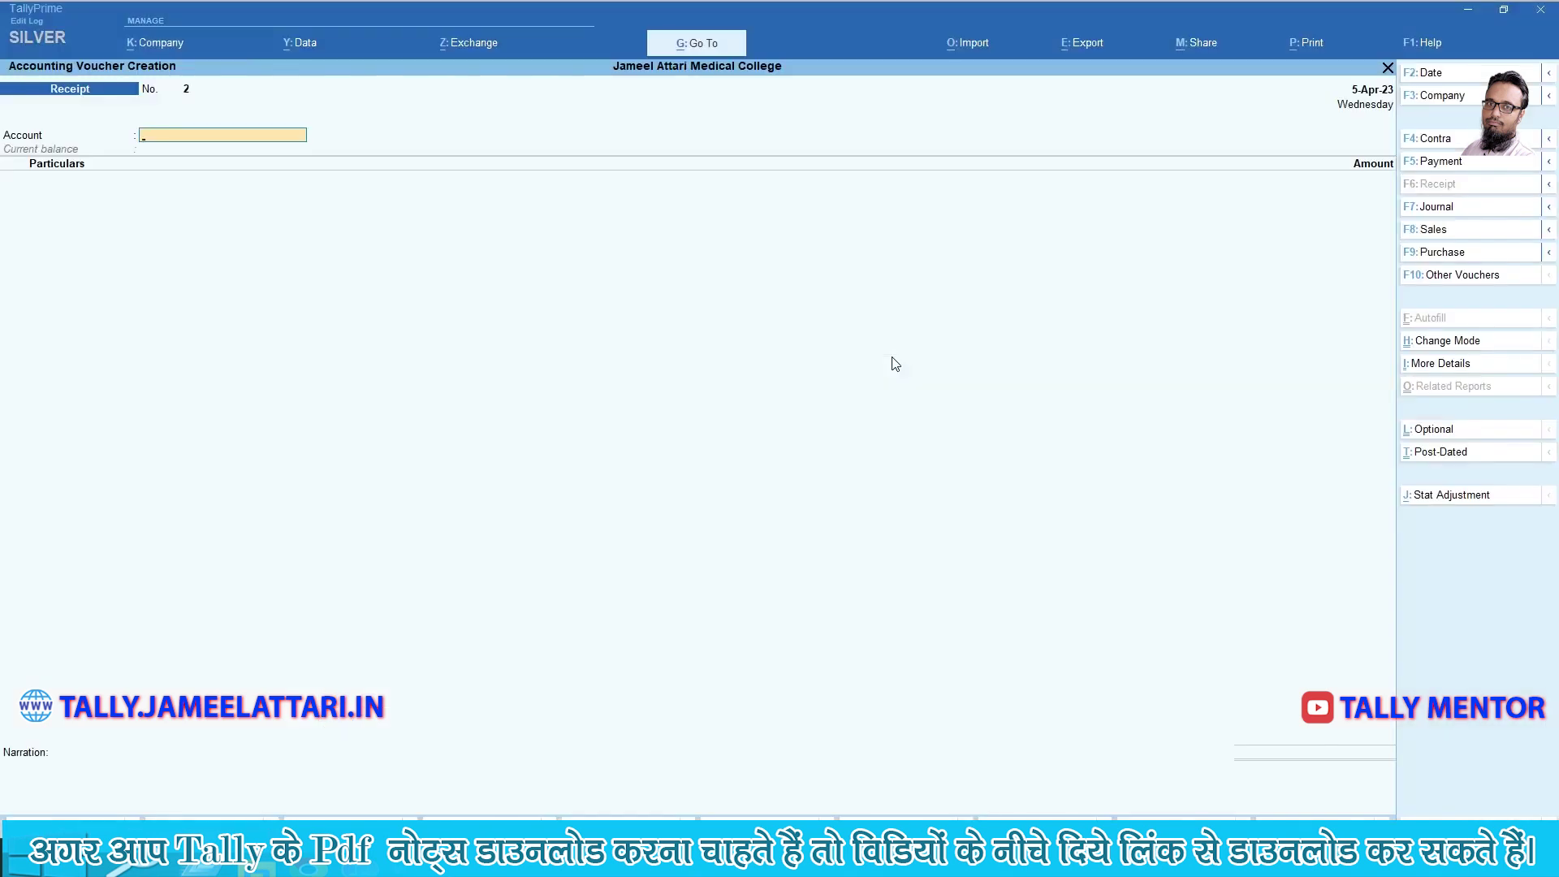
{"action": "type", "text": "Ca"}
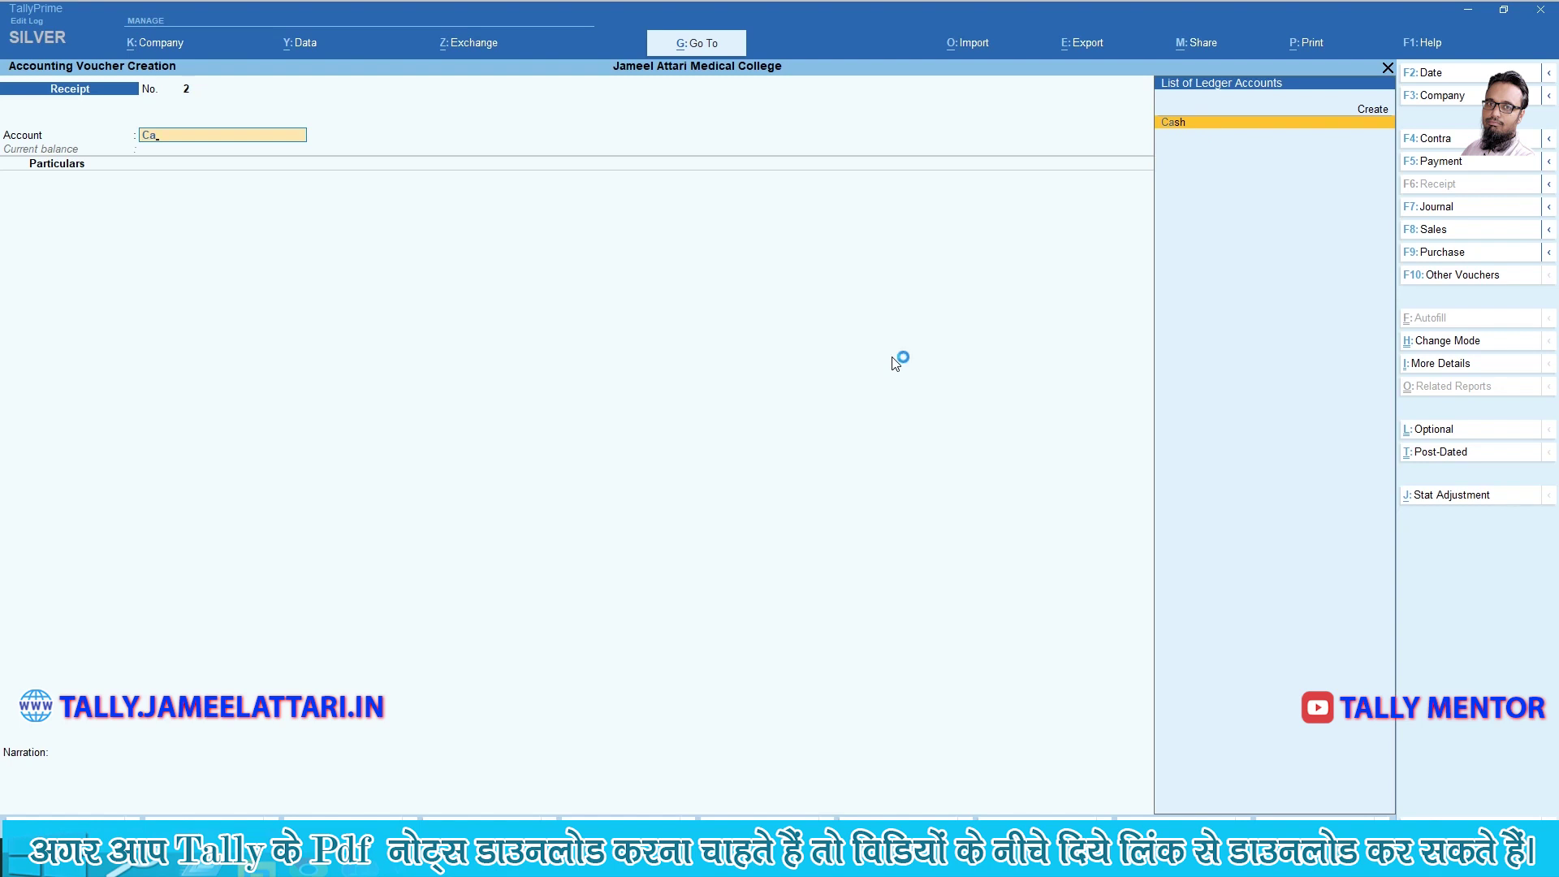
{"action": "key", "text": "Return"}
{"action": "key", "text": "alt+Tab"}
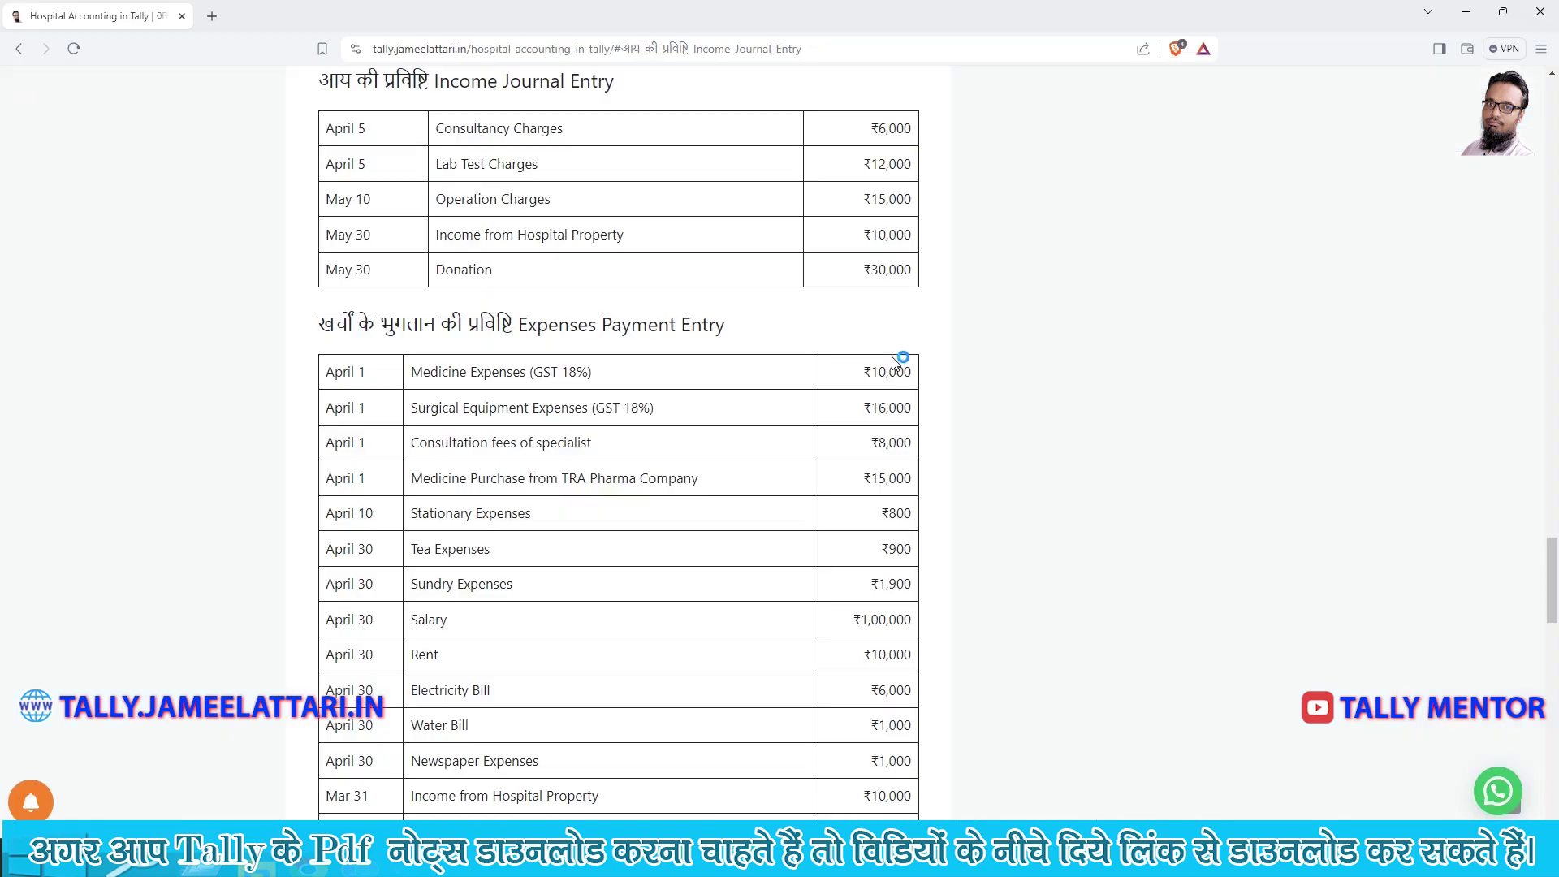
{"action": "key", "text": "alt+Tab"}
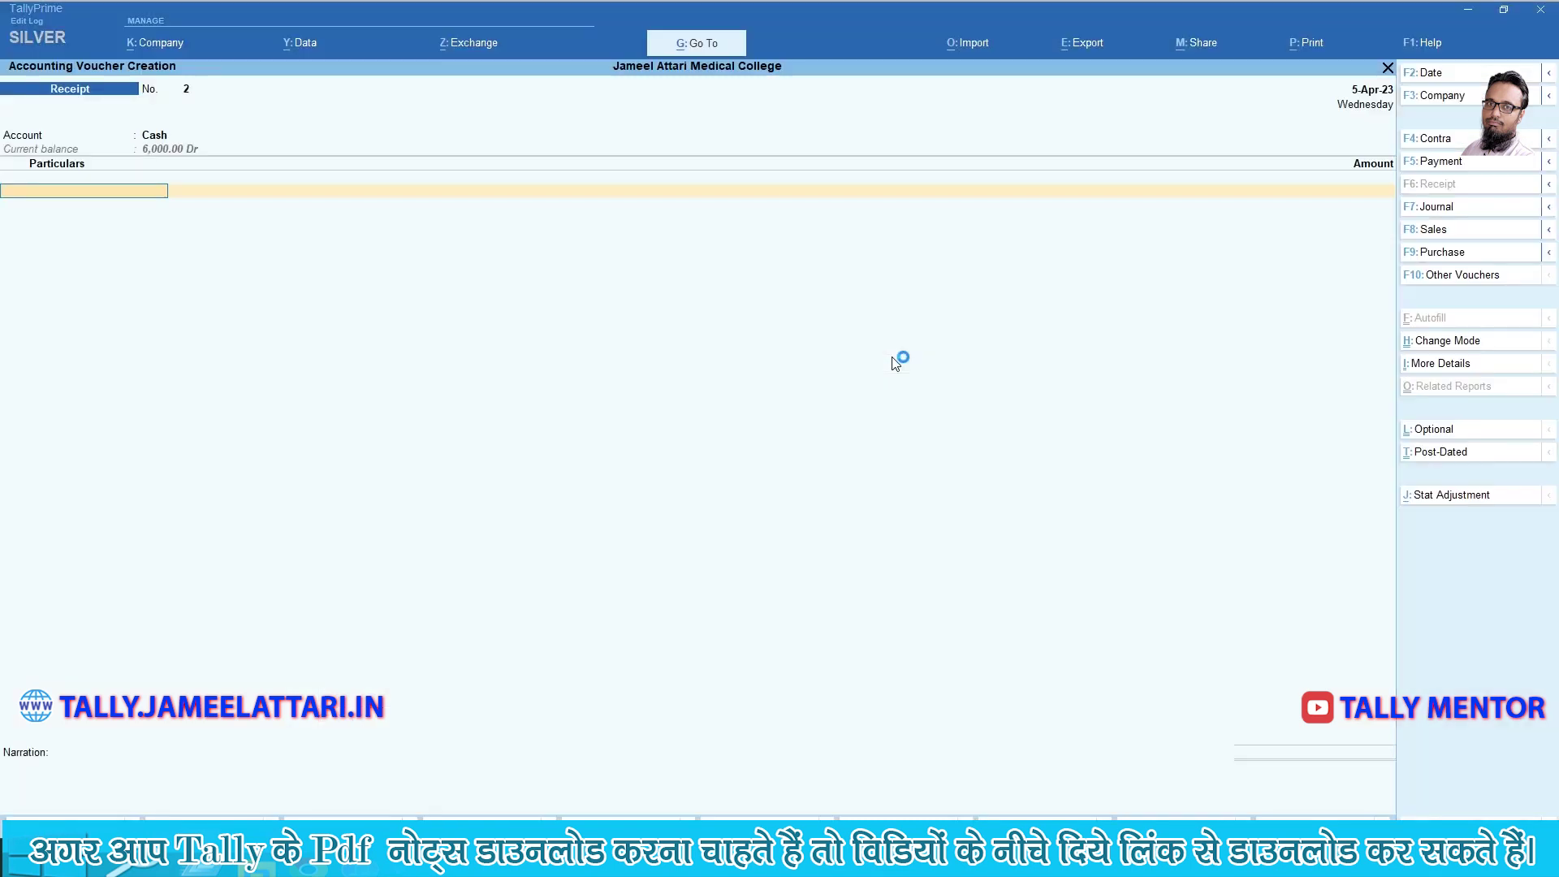
{"action": "type", "text": "Lab"}
{"action": "key", "text": "Return"}
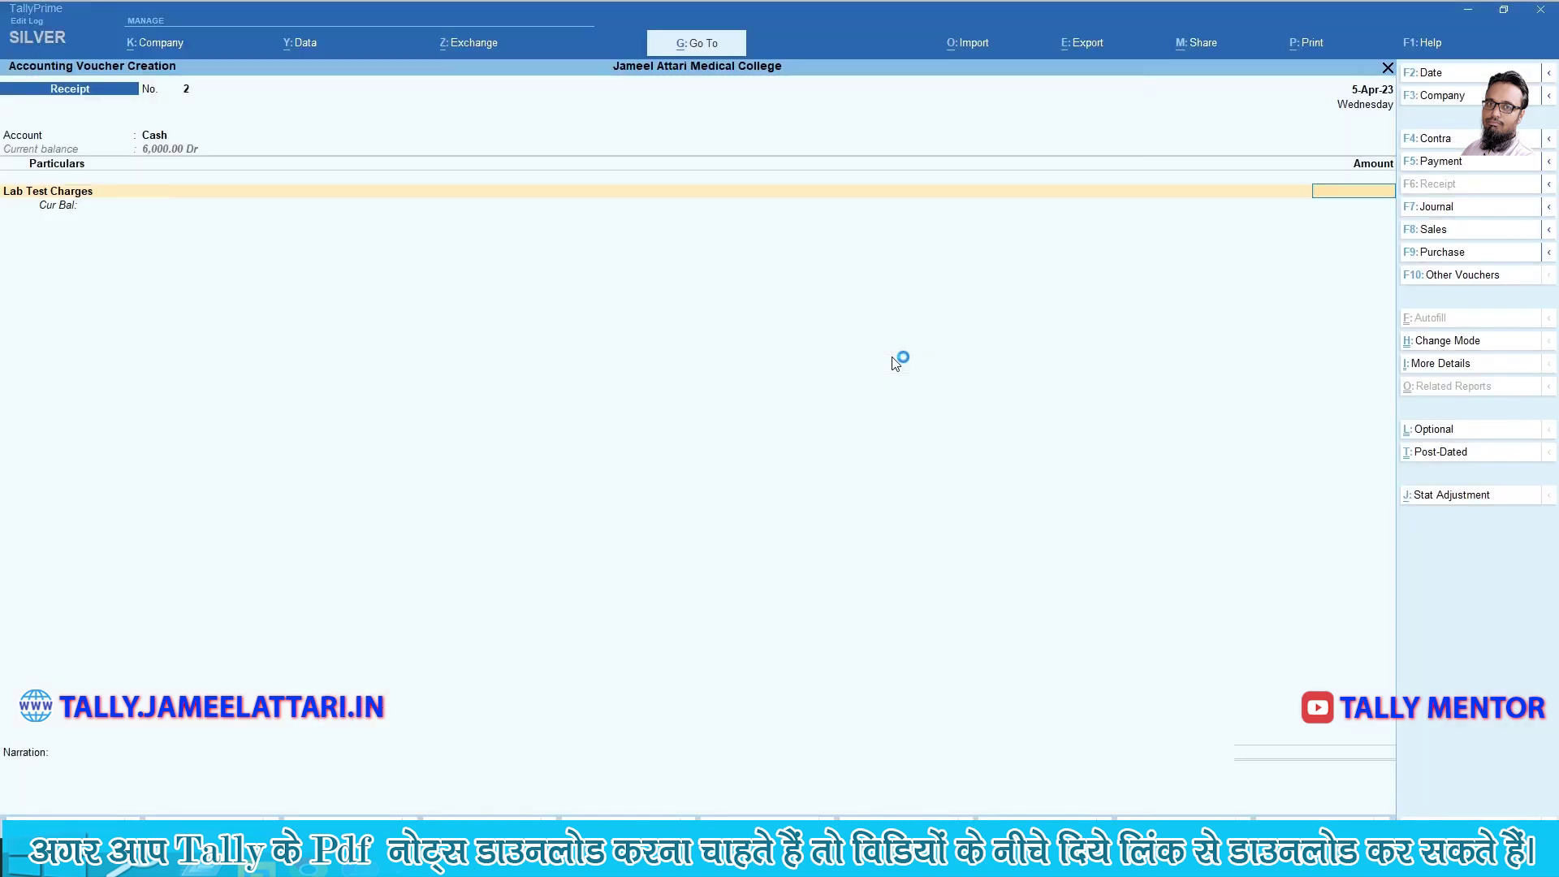
Check the lab test amount in the browser article, enter 12,000 for Lab Test Charges and save the receipt voucher without a narration
{"action": "key", "text": "alt+Tab"}
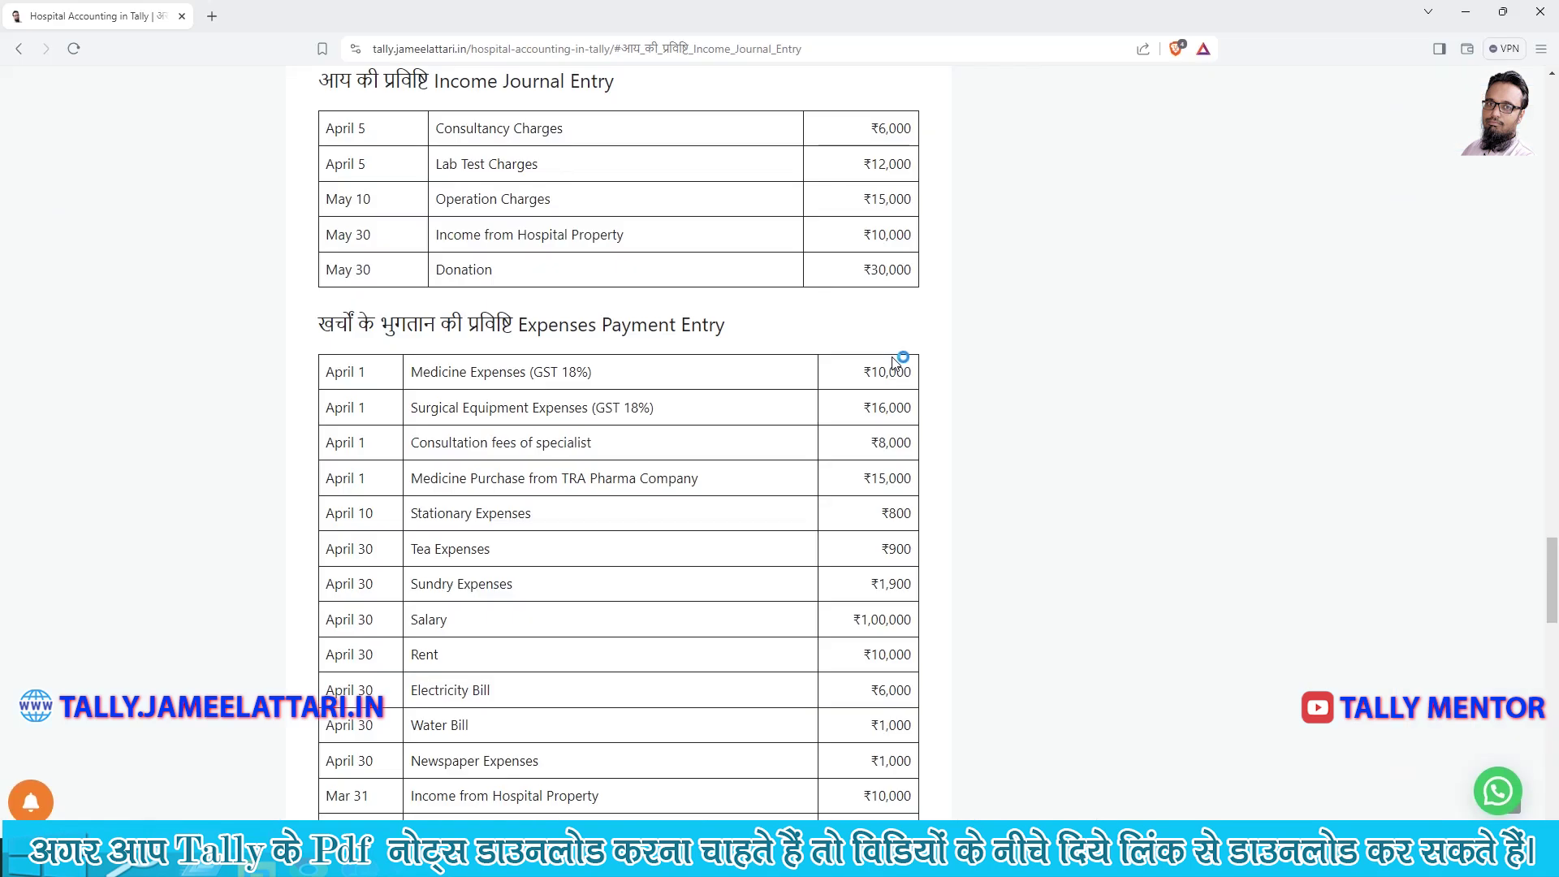
{"action": "key", "text": "alt+Tab"}
{"action": "type", "text": "12000"}
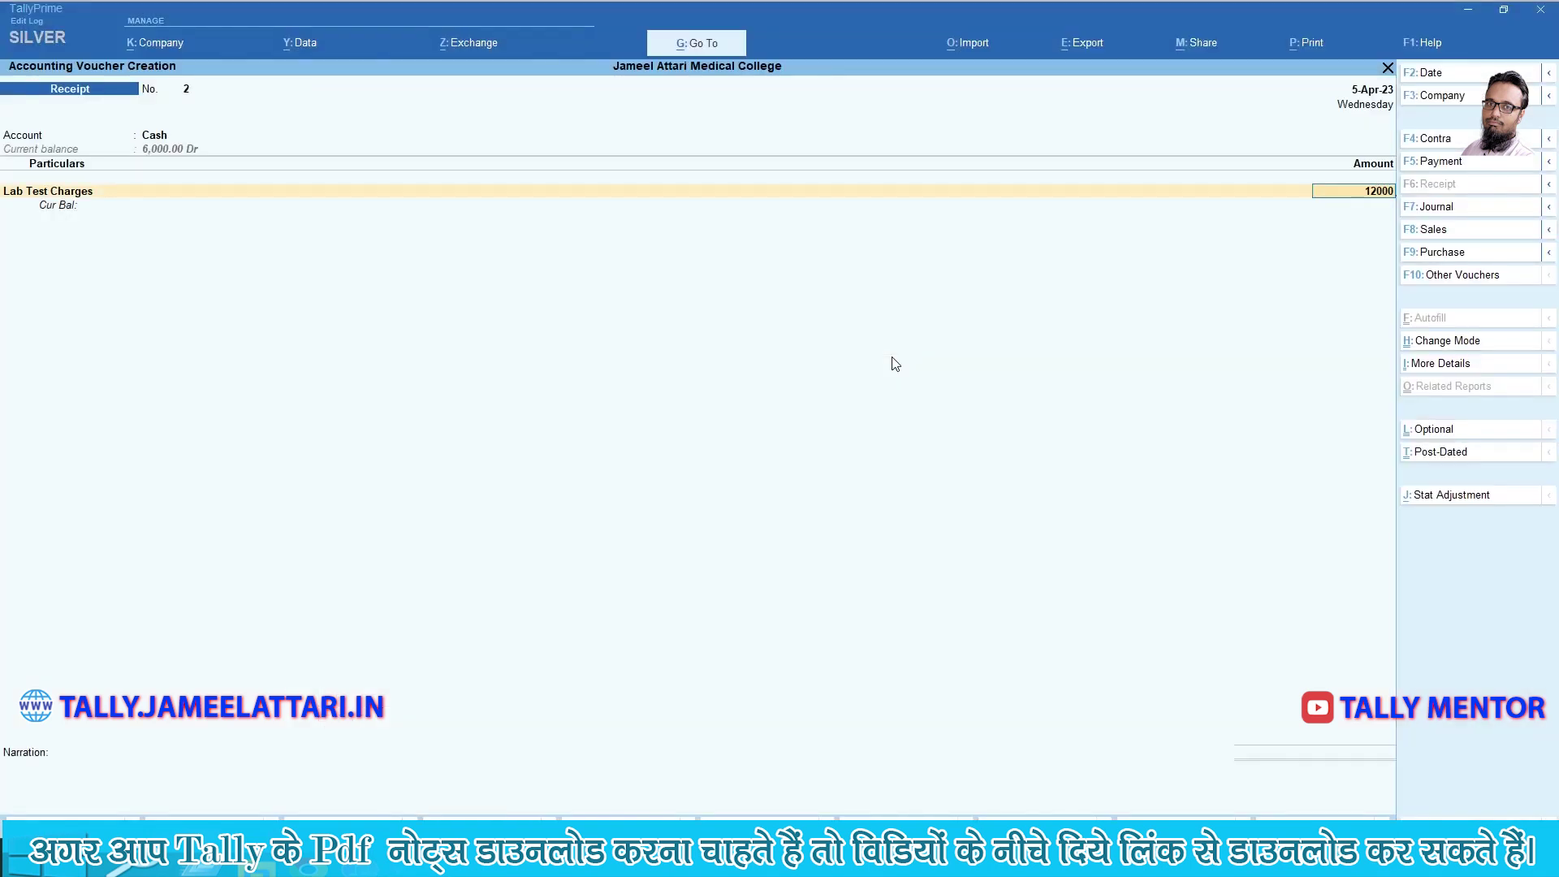
{"action": "key", "text": "Return"}
{"action": "key", "text": "Return"}
{"action": "key", "text": "Return"}
{"action": "key", "text": "Return"}
Check the third income entry's date in the browser article and set the TallyPrime voucher date to 10-5-23
{"action": "key", "text": "alt+Tab"}
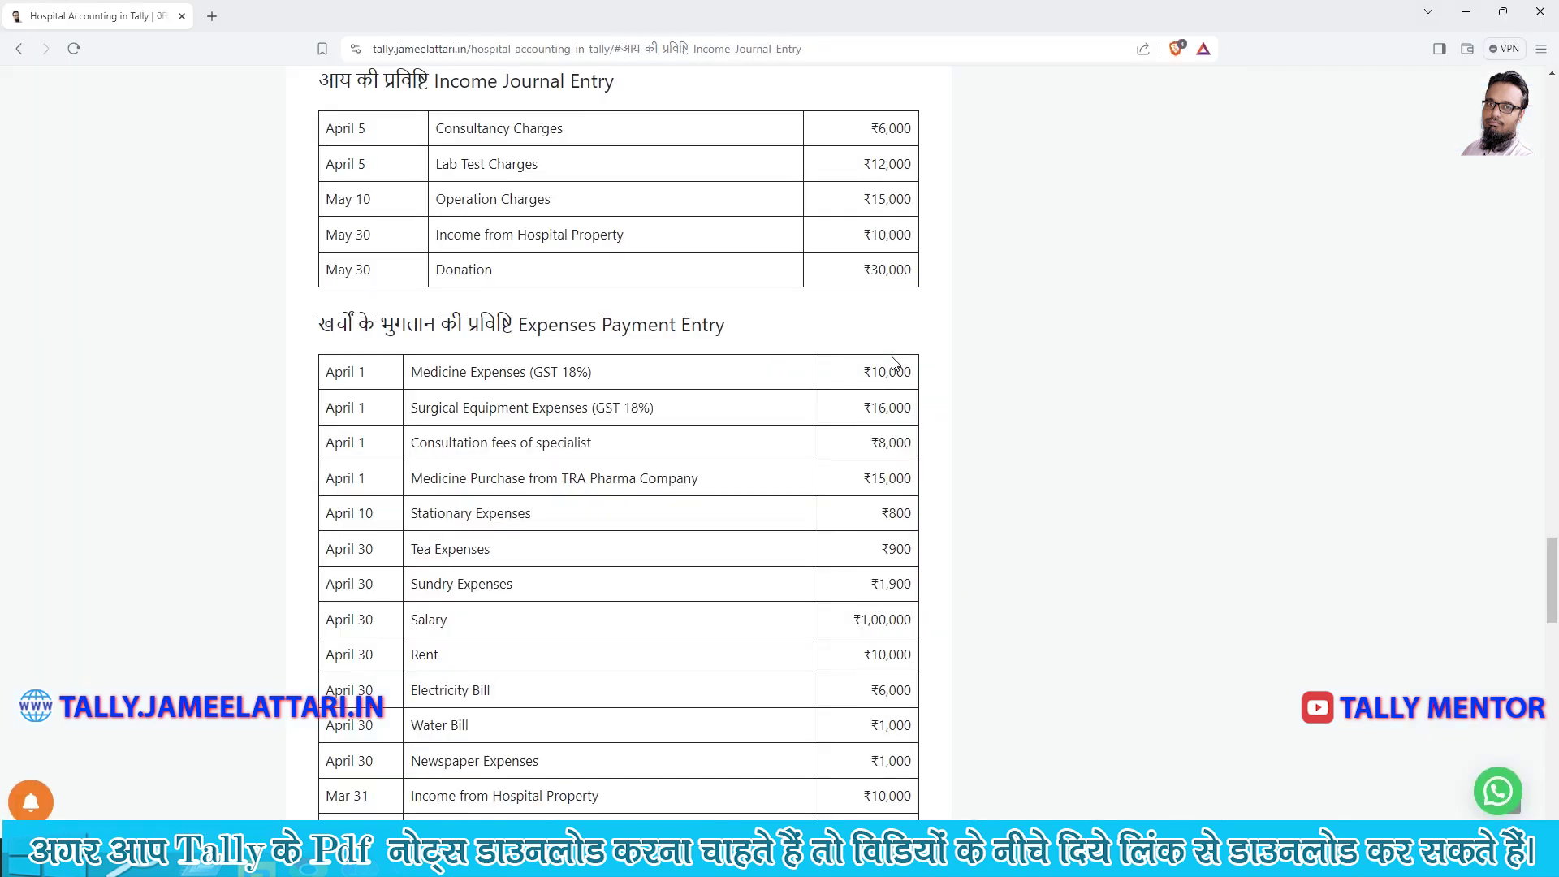
{"action": "key", "text": "alt+Tab"}
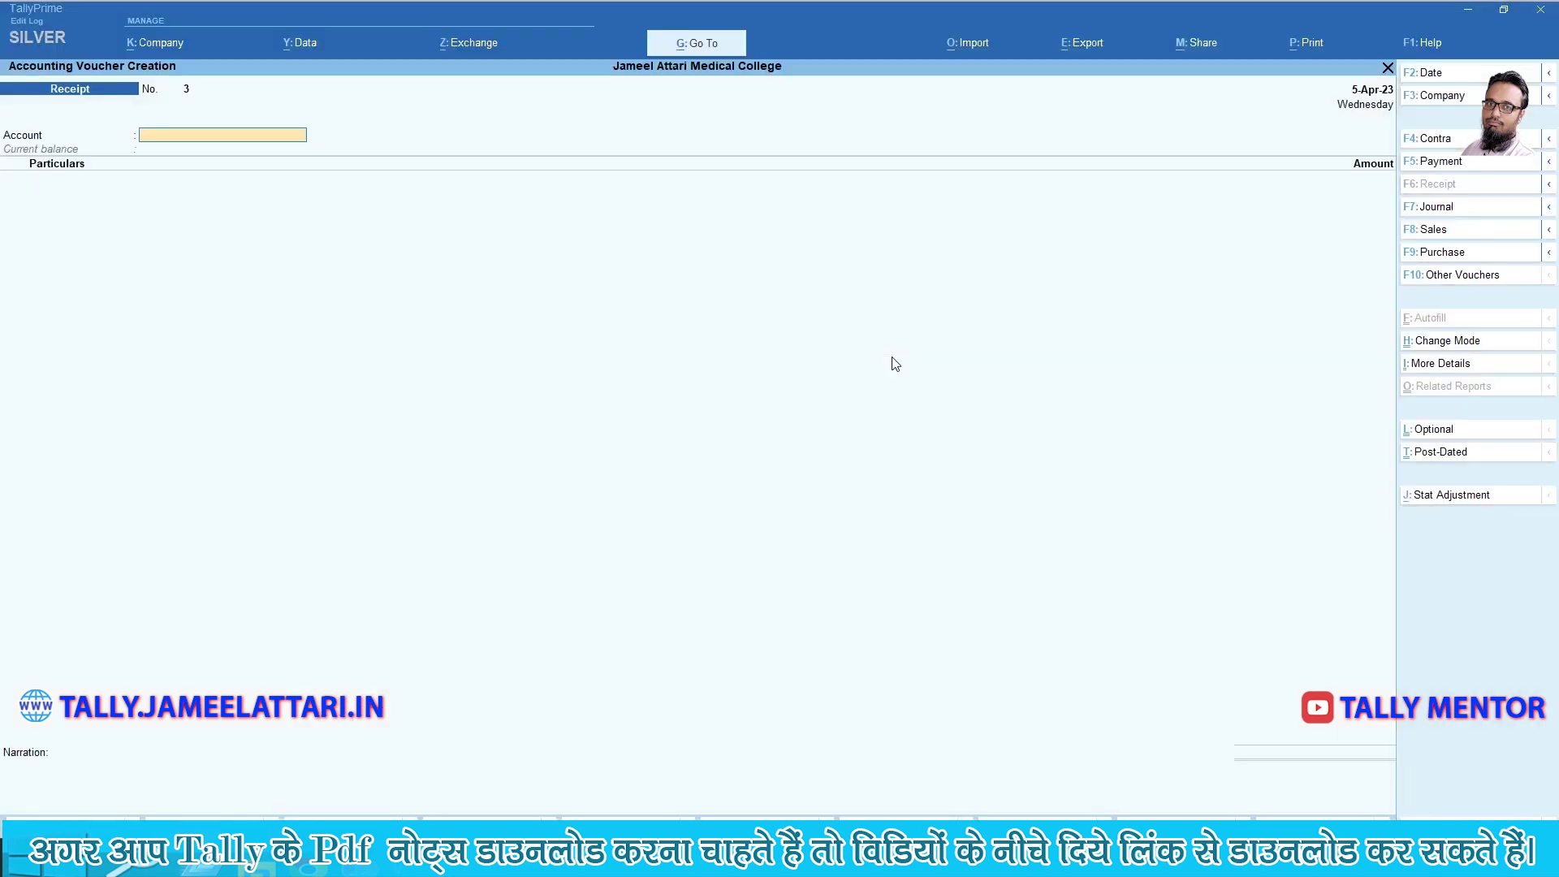
{"action": "key", "text": "F2"}
{"action": "type", "text": "10-5-23"}
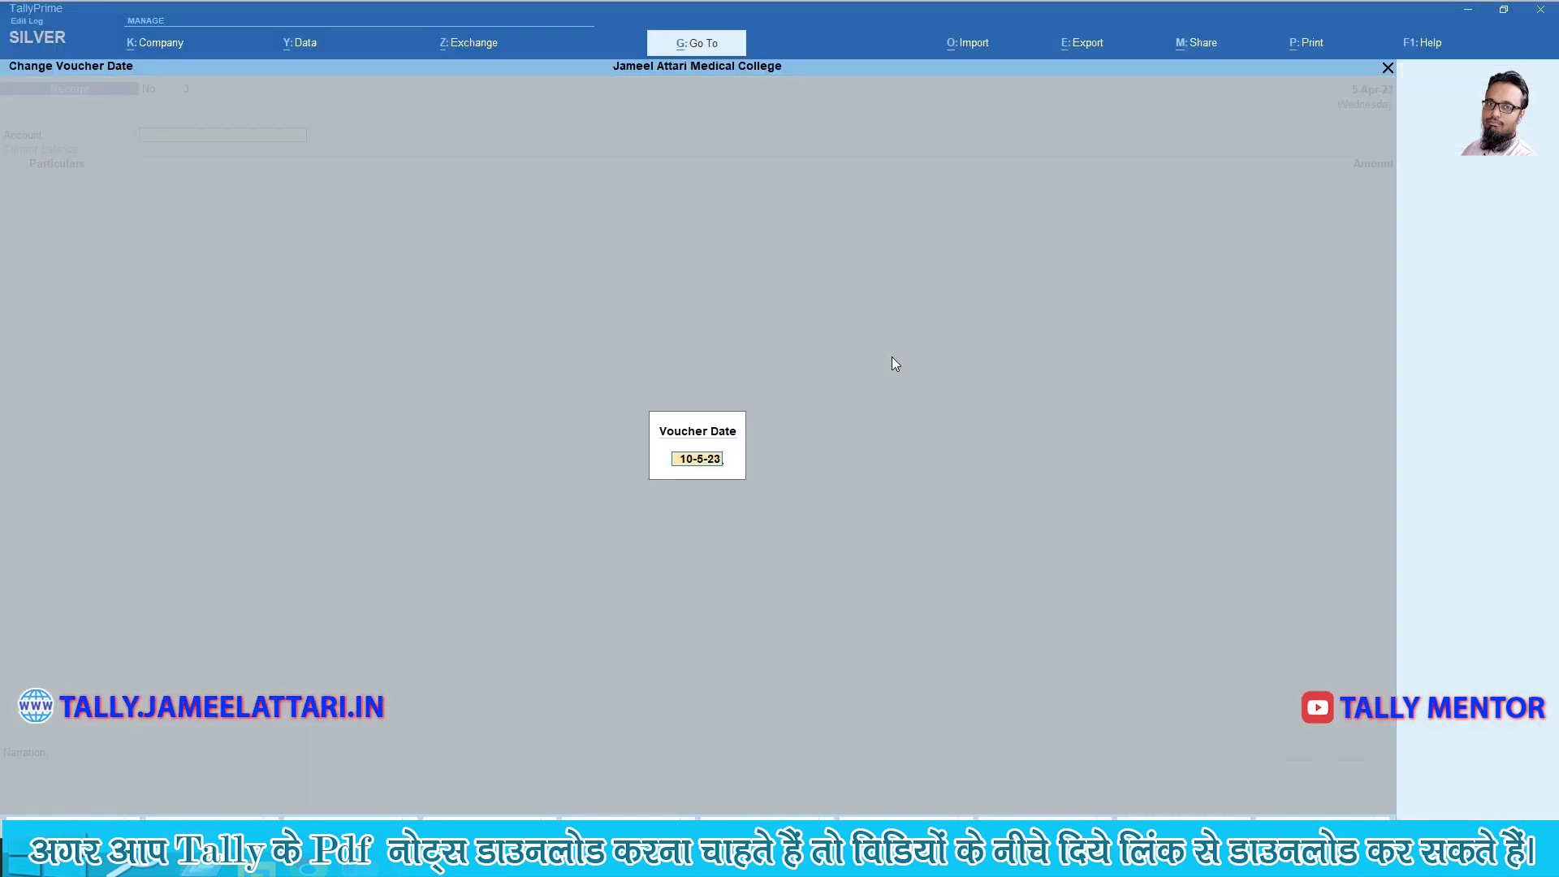
{"action": "key", "text": "Return"}
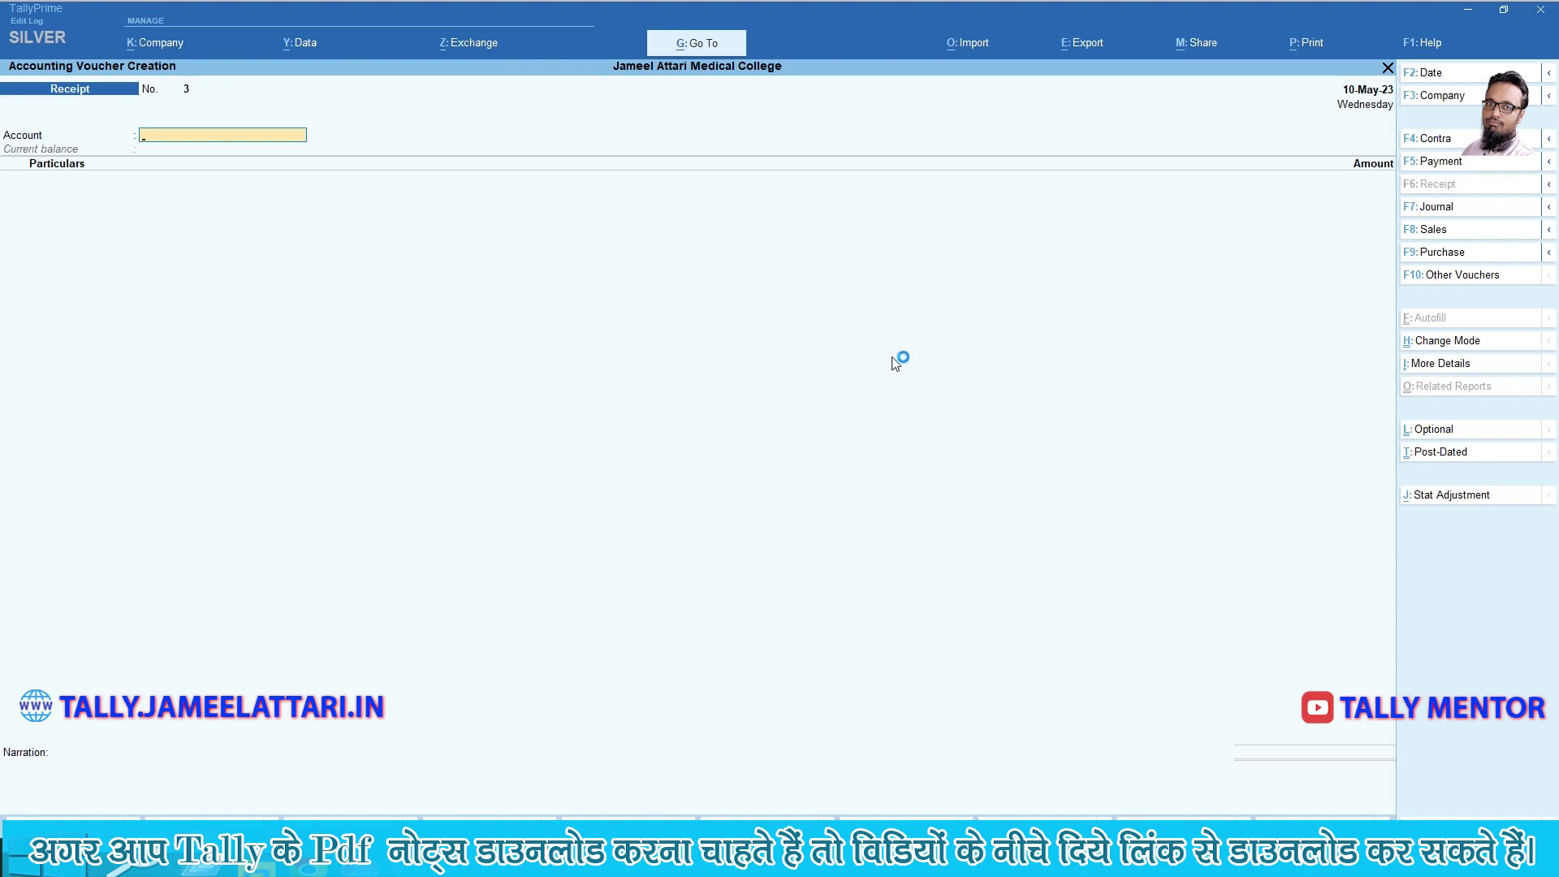
Choose Cash as the receipt account and Opration Charges as the particulars in the third voucher
{"action": "type", "text": "c"}
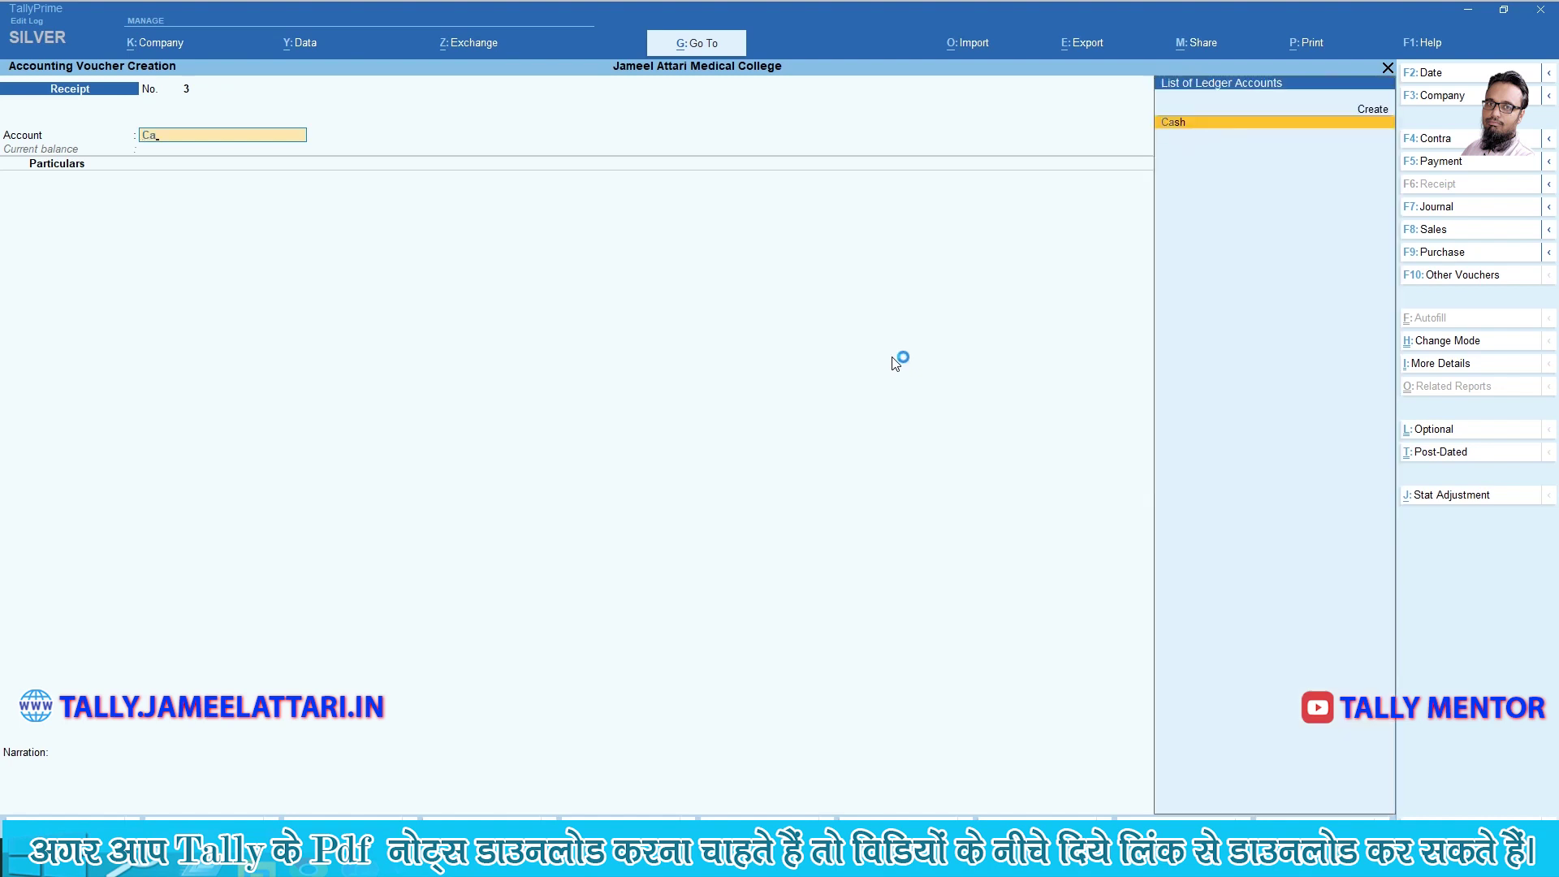
{"action": "key", "text": "Return"}
{"action": "type", "text": "op"}
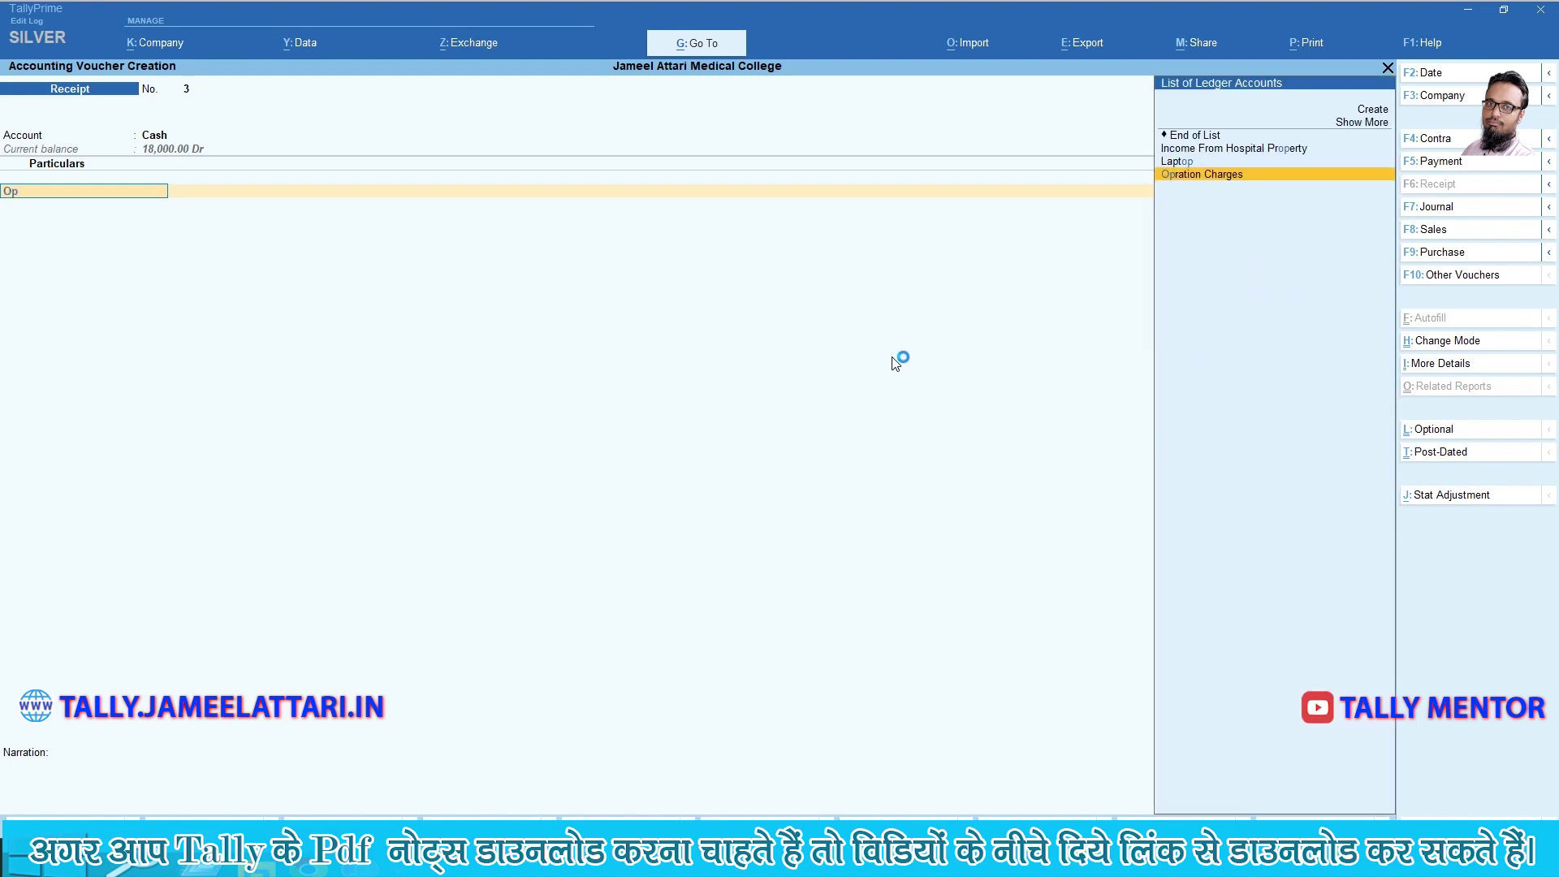
{"action": "key", "text": "Return"}
Check the operation amount in the browser article, enter 15,000 for Opration Charges and save the receipt voucher without a narration
{"action": "key", "text": "alt+Tab"}
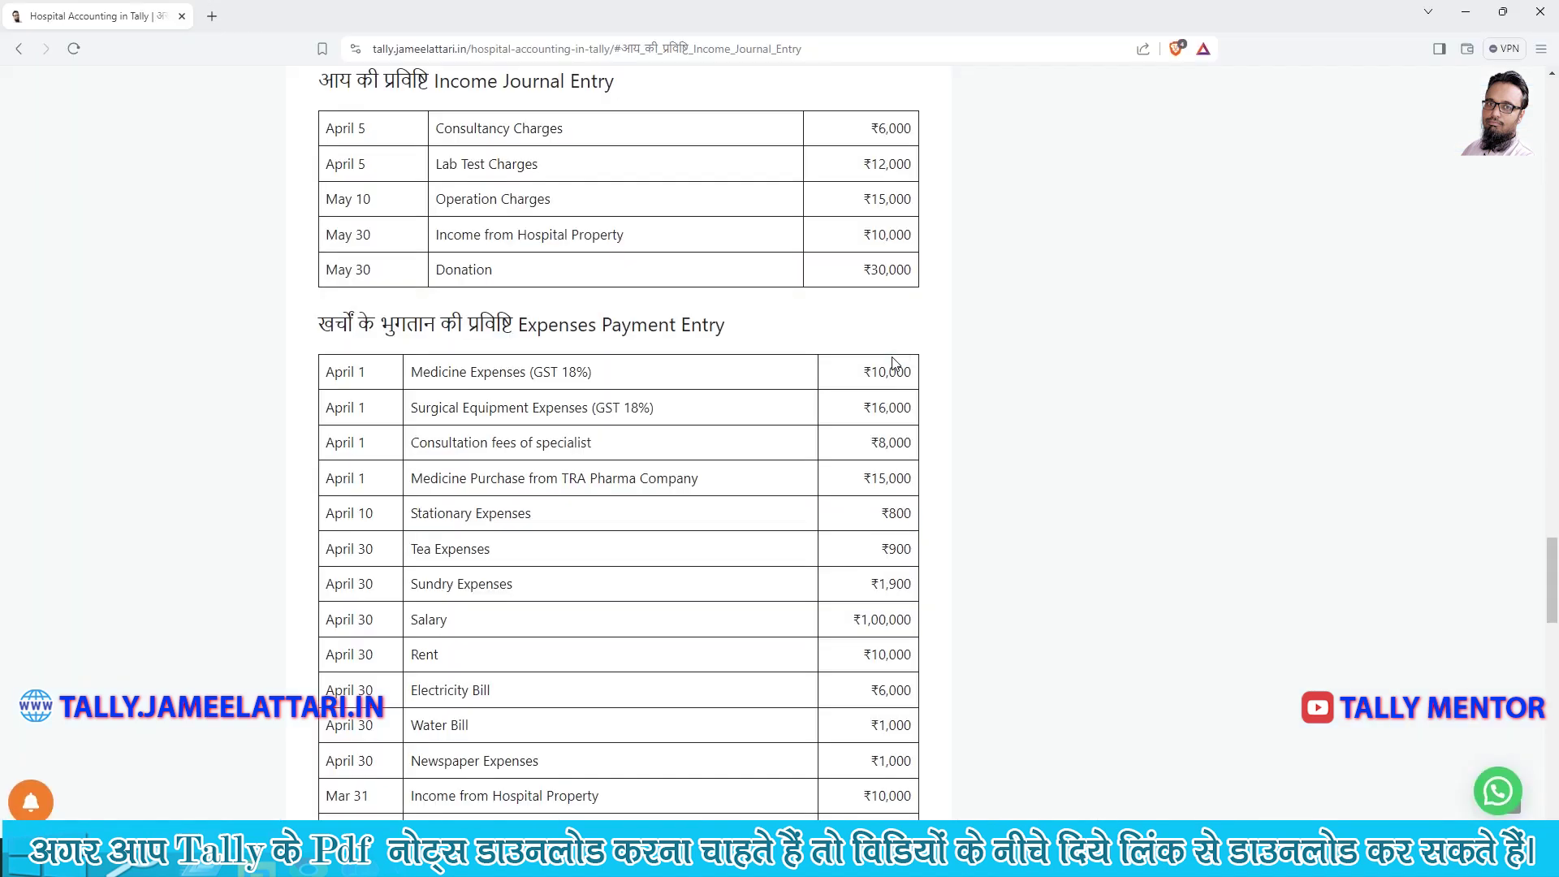
{"action": "key", "text": "alt+Tab"}
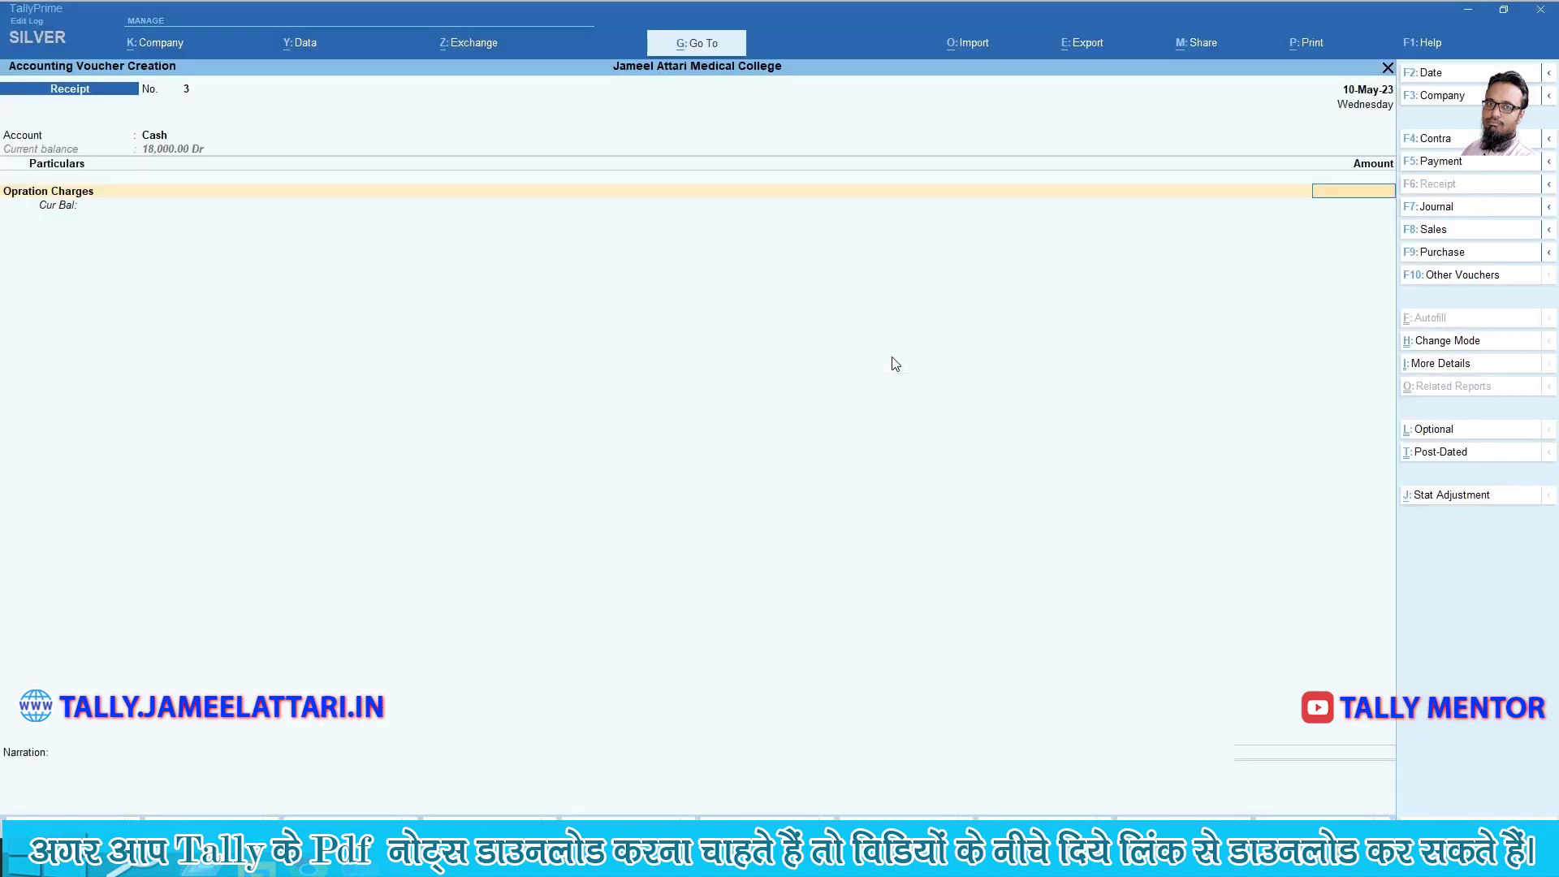
{"action": "type", "text": "5000"}
{"action": "key", "text": "Return"}
{"action": "key", "text": "Return"}
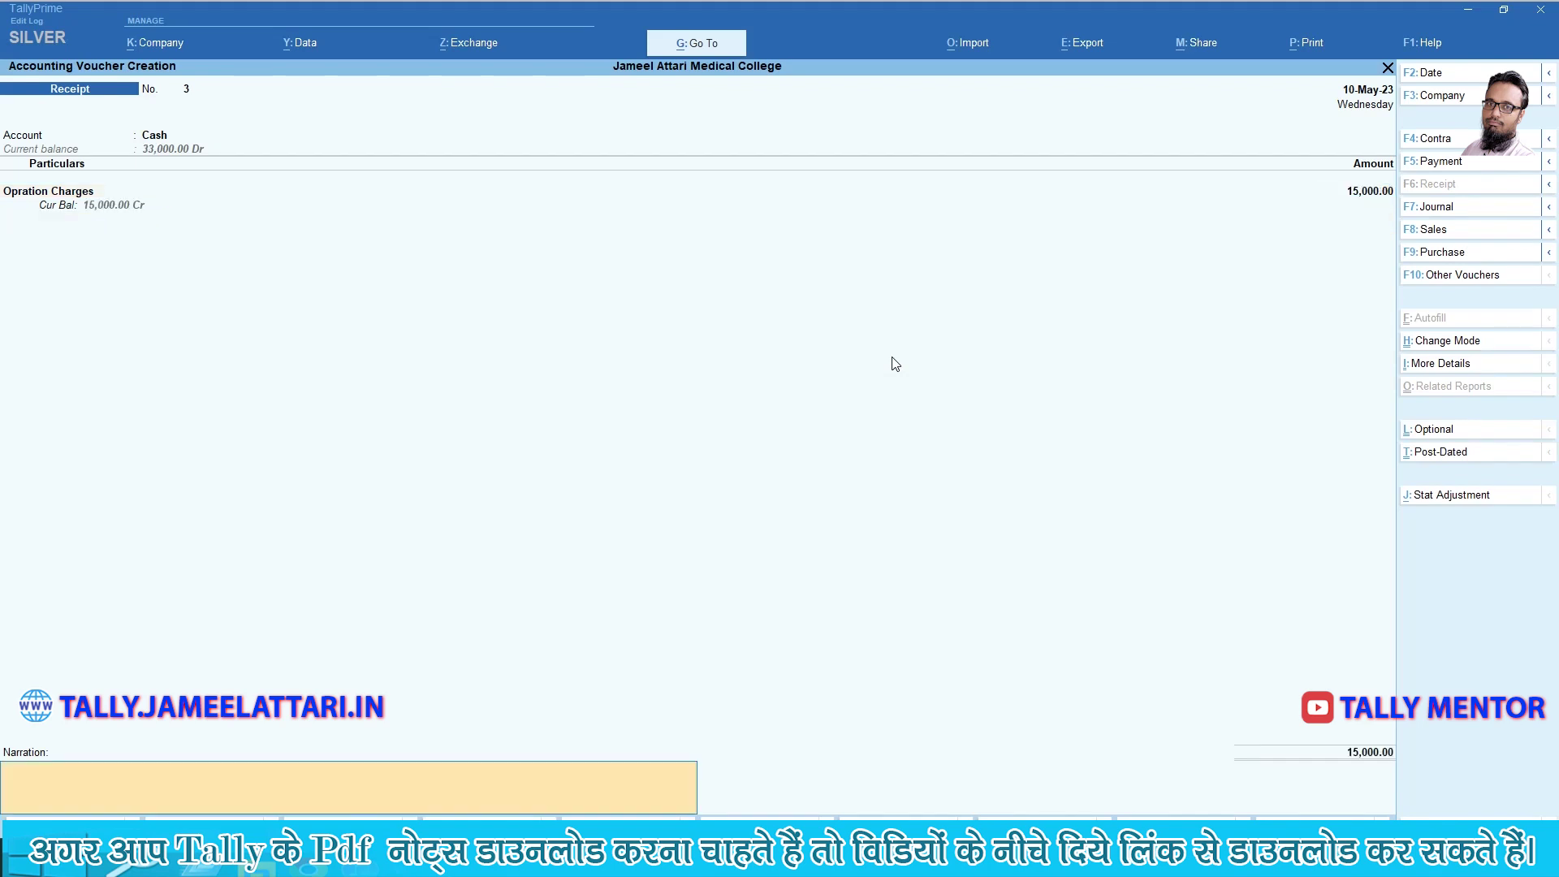
{"action": "key", "text": "Return"}
{"action": "key", "text": "Return"}
Switch to the browser and look up the next income entry in the article's Income Journal Entry table
{"action": "key", "text": "alt+Tab"}
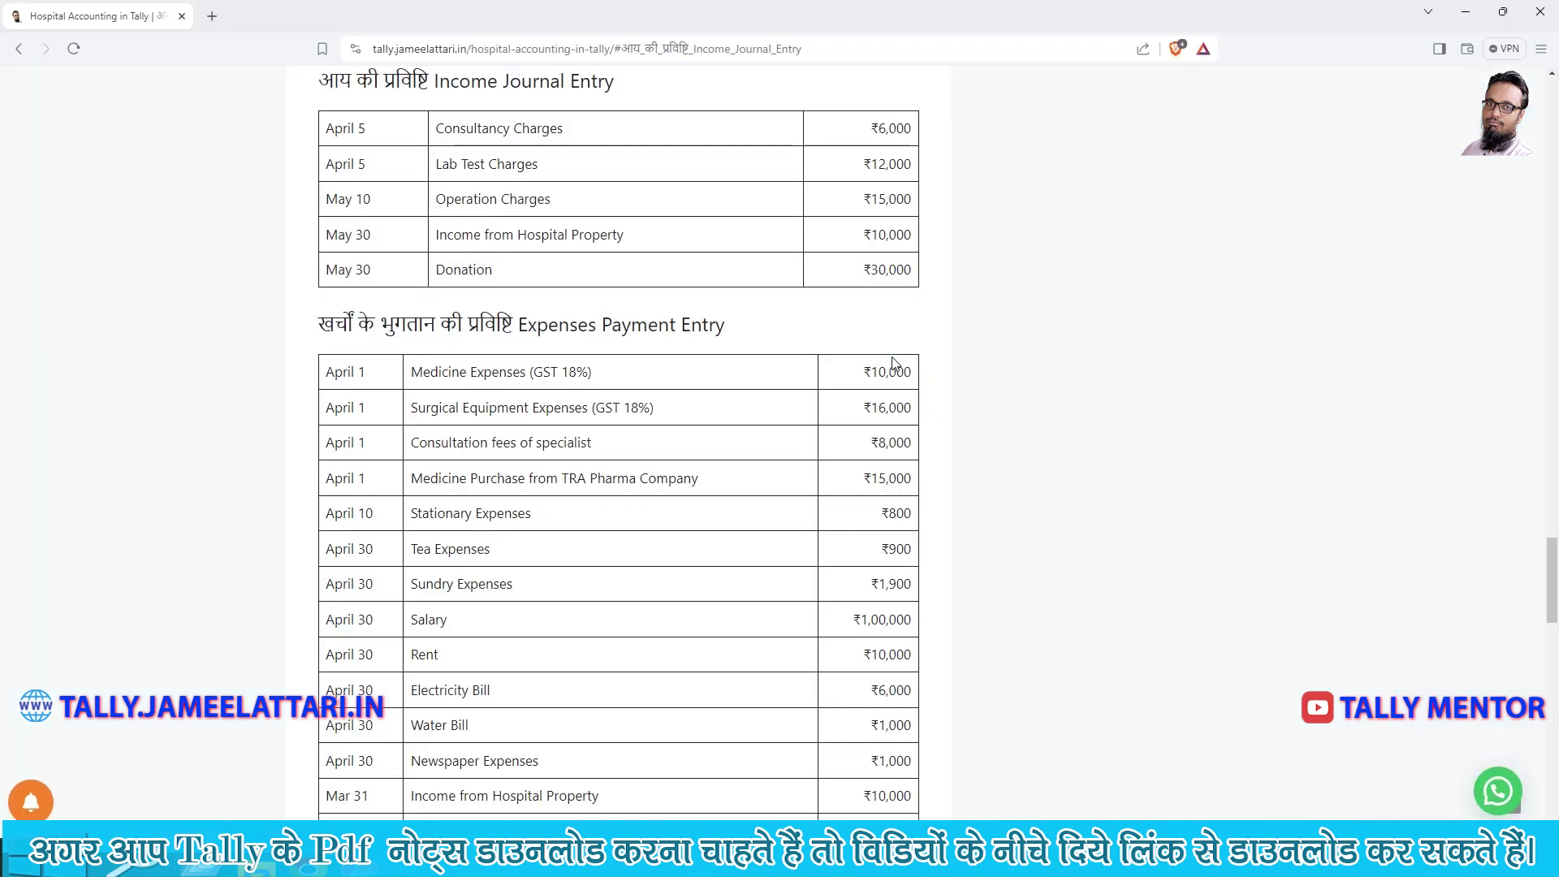